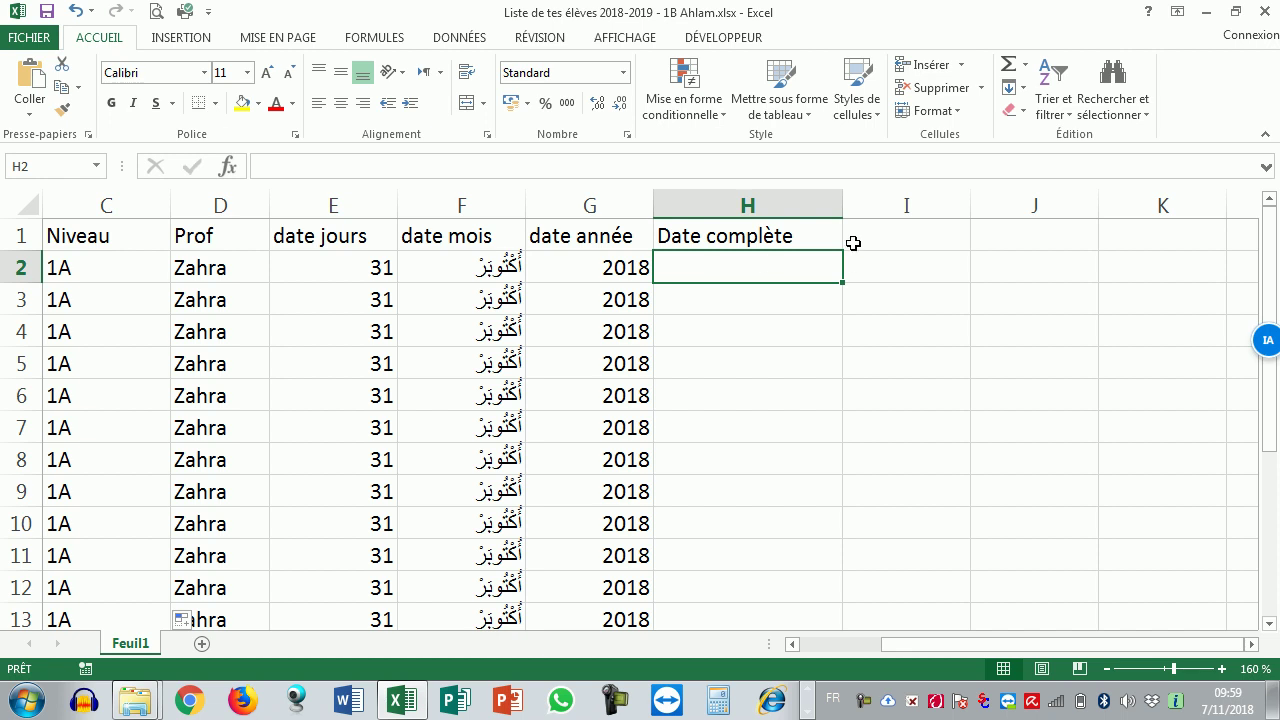
- Enter the formula =CONCATENER(E2;" ";F2;" ";G2) in cell H2 to join the day, month and year with spaces
type("=")
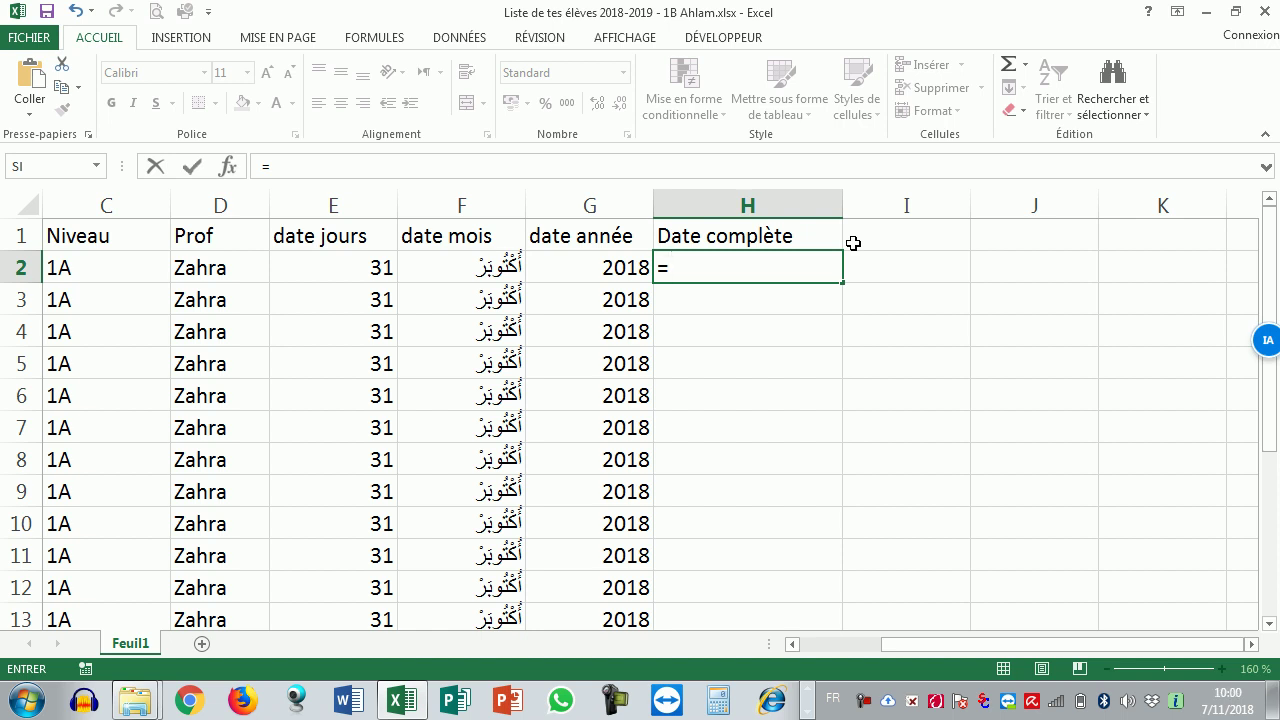
type("con")
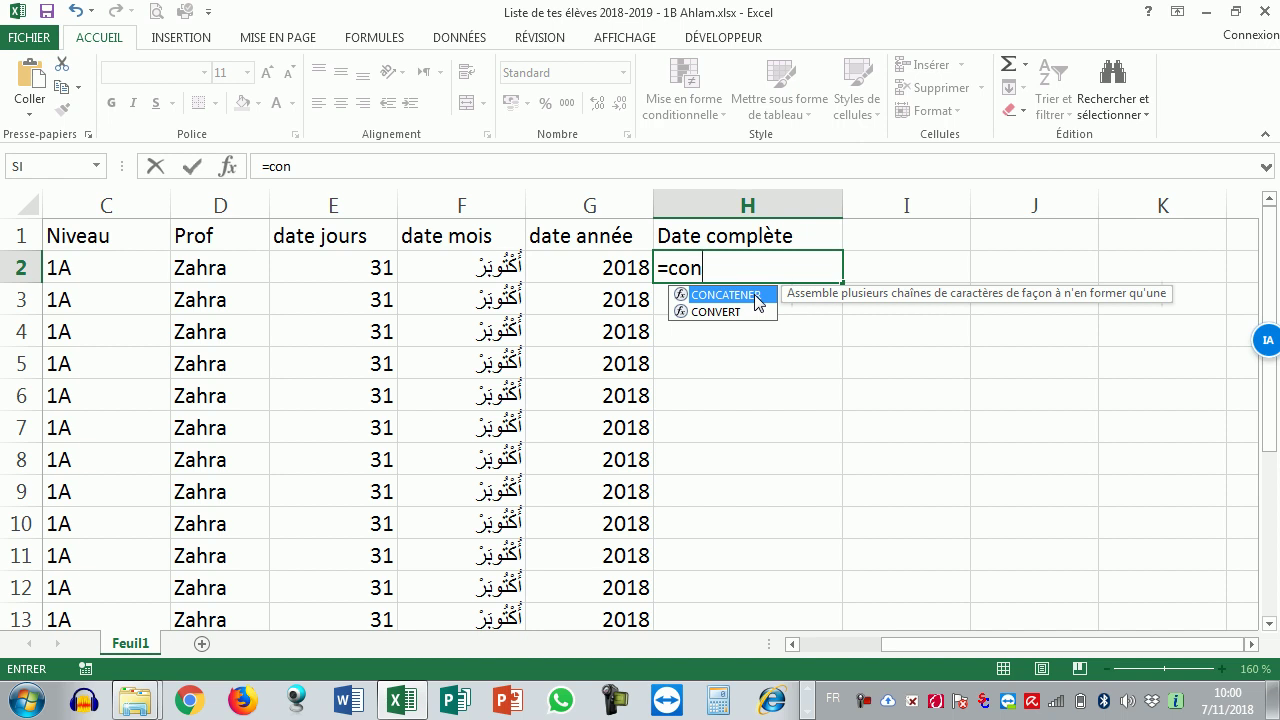
double_click(756, 298)
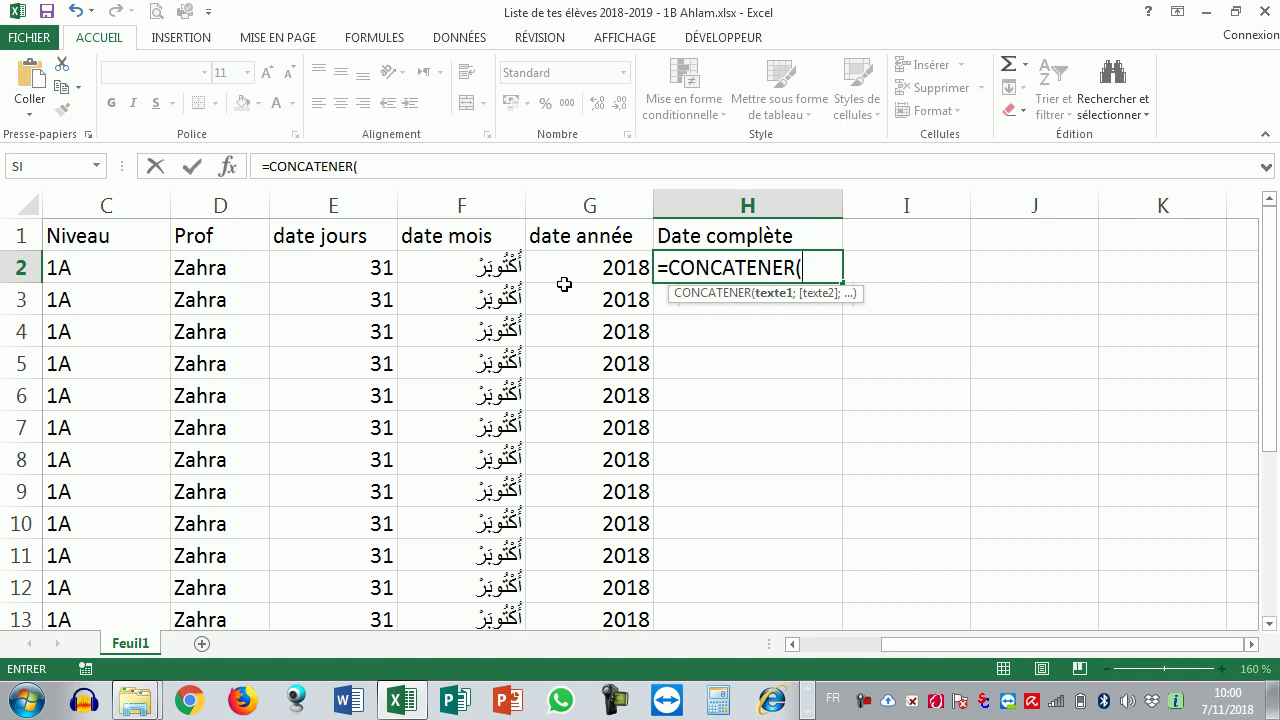
left_click(358, 269)
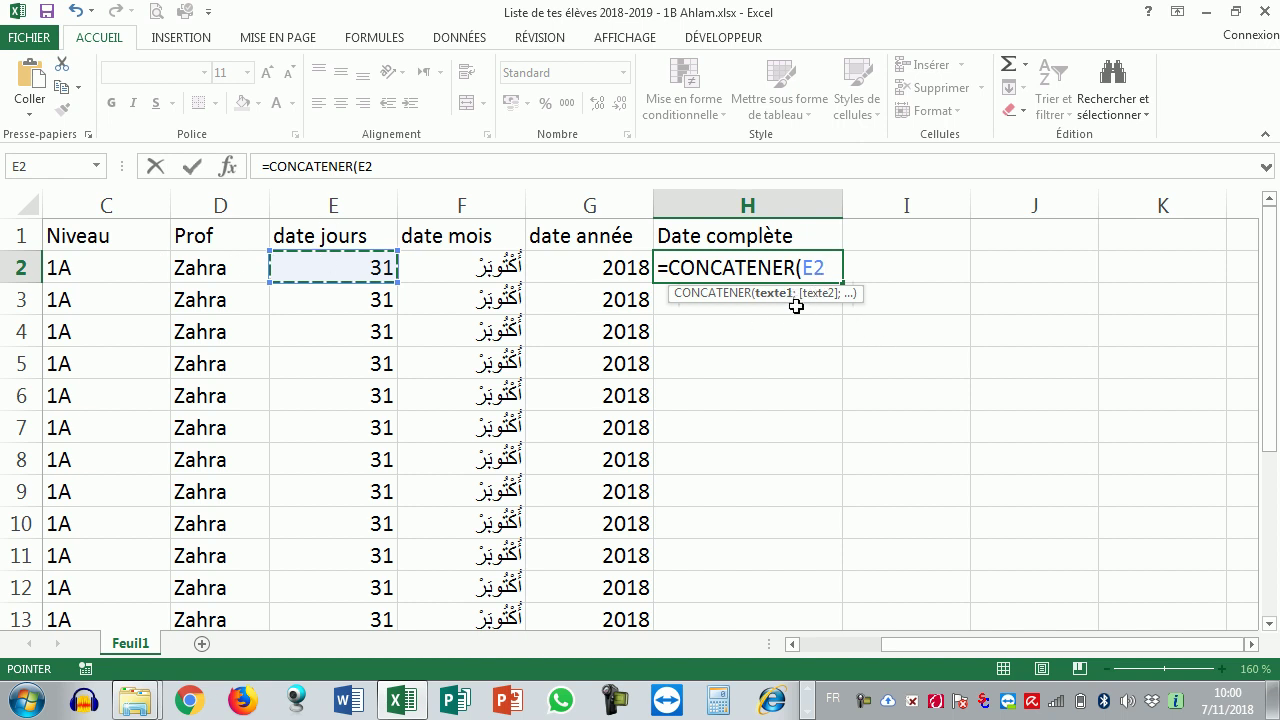
type(";")
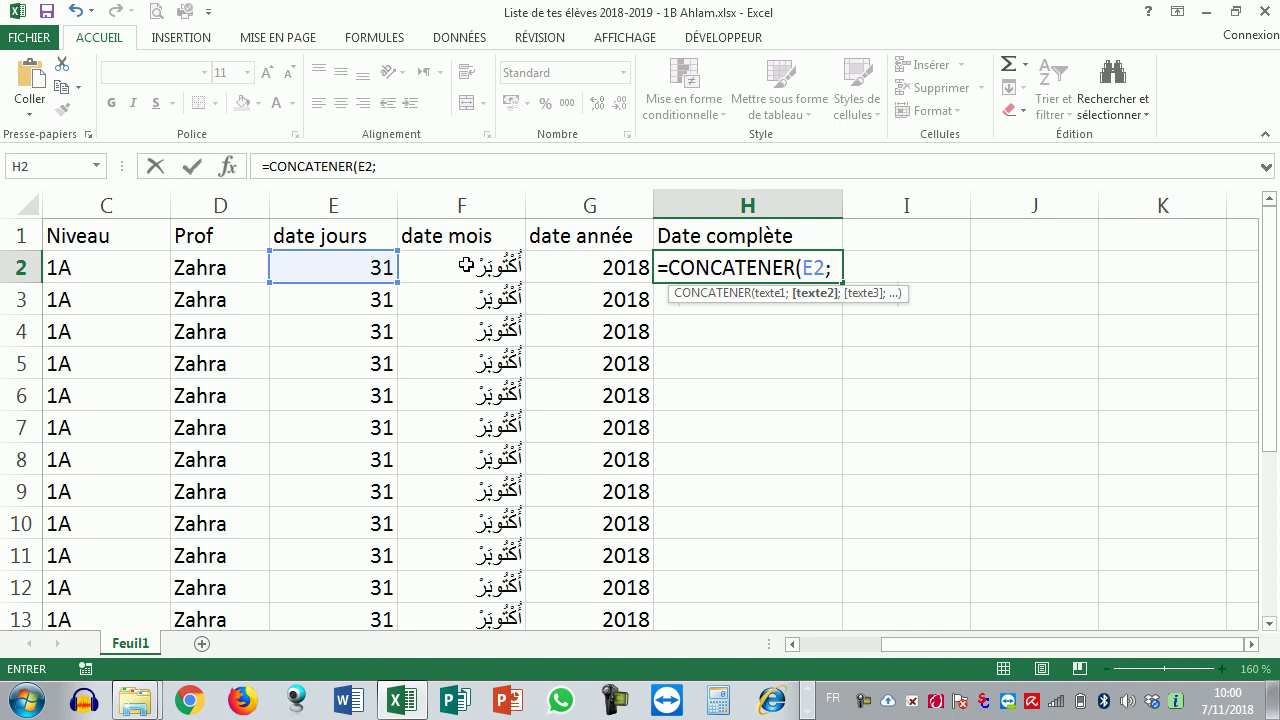
type("\" \";")
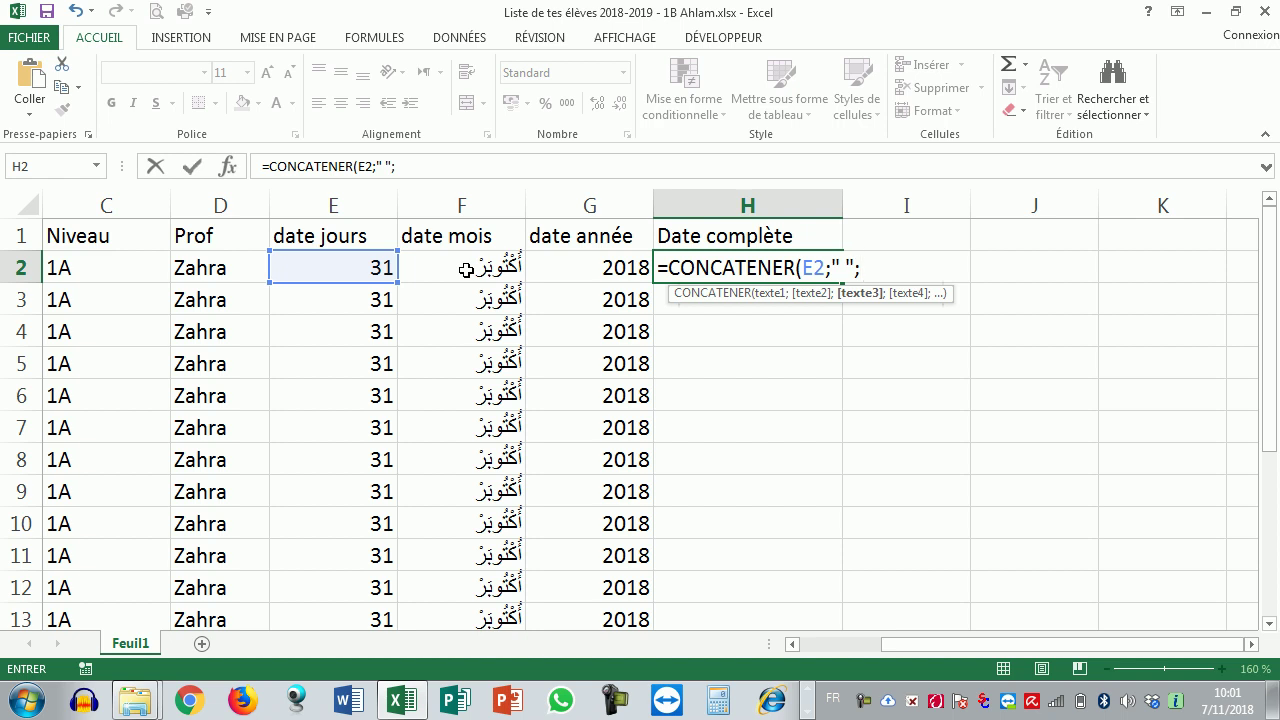
left_click(472, 272)
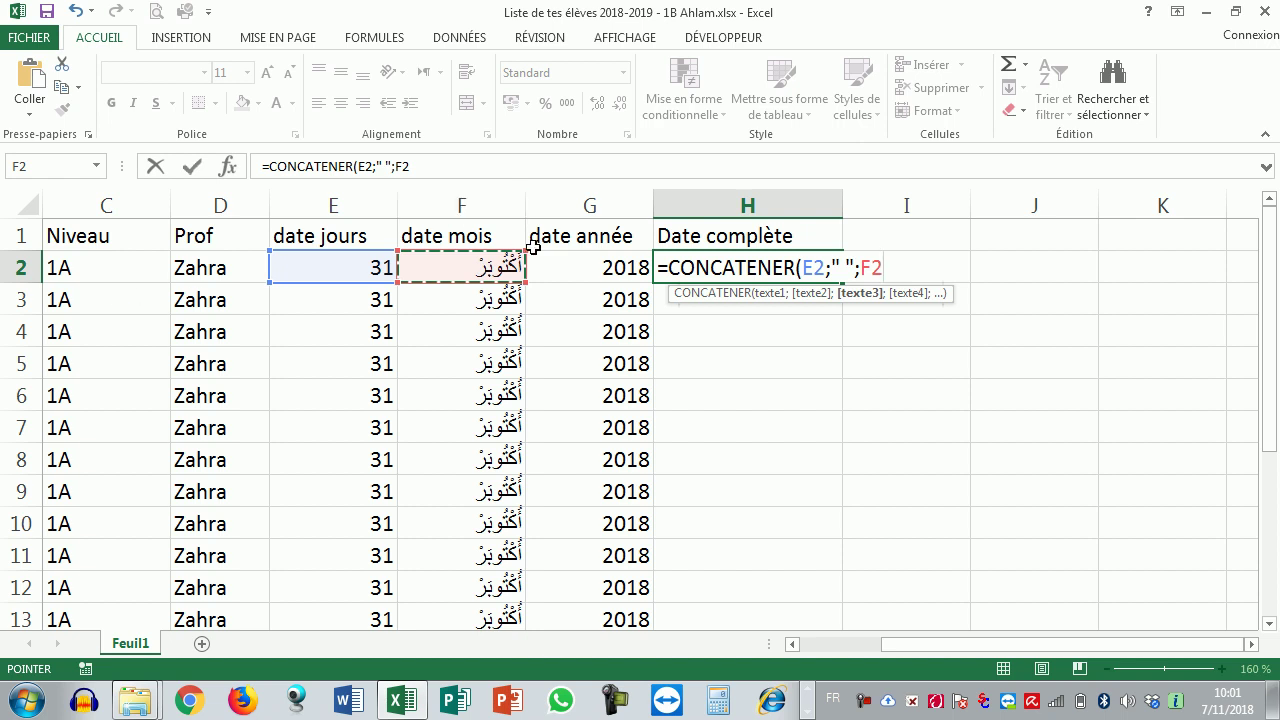
type(";")
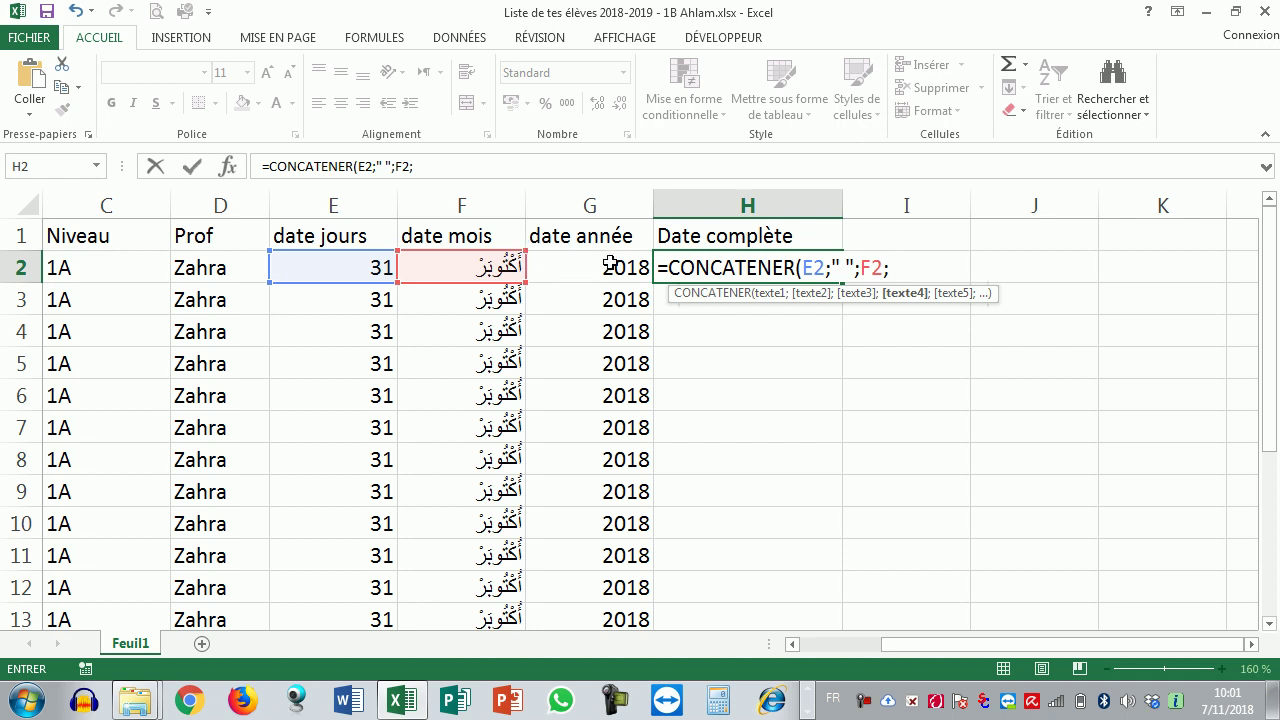
type("\" \";")
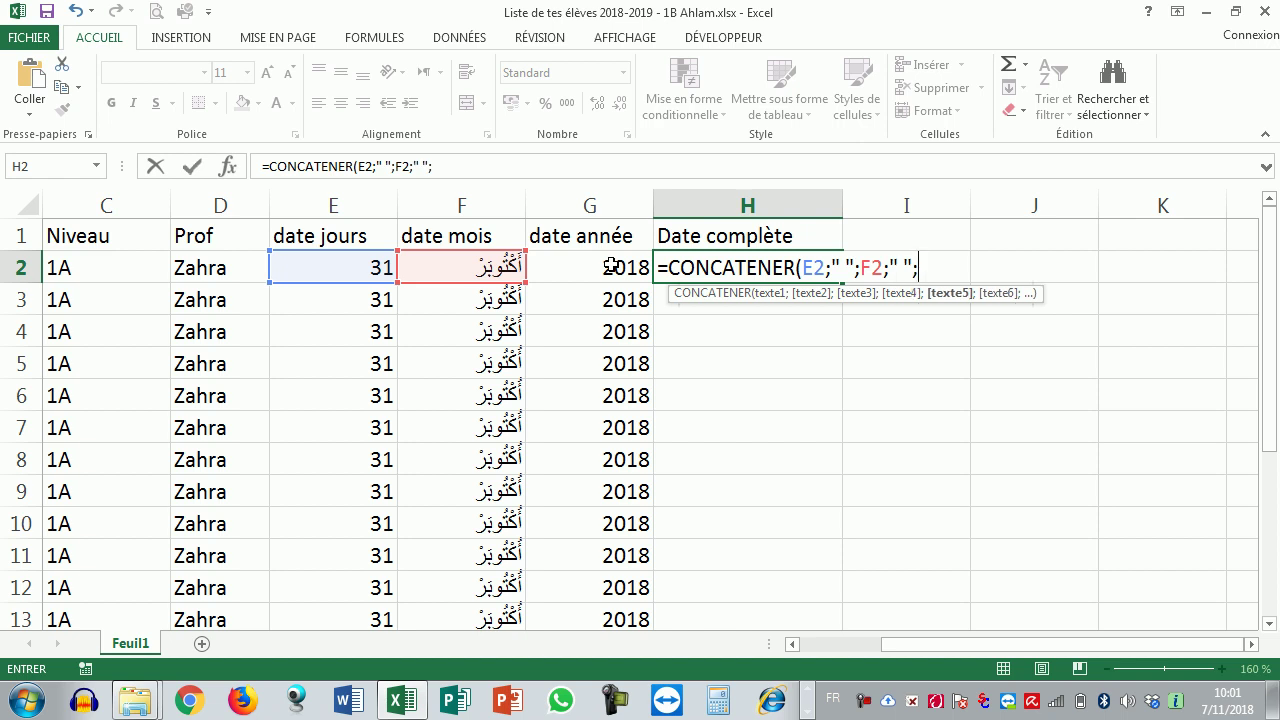
left_click(630, 270)
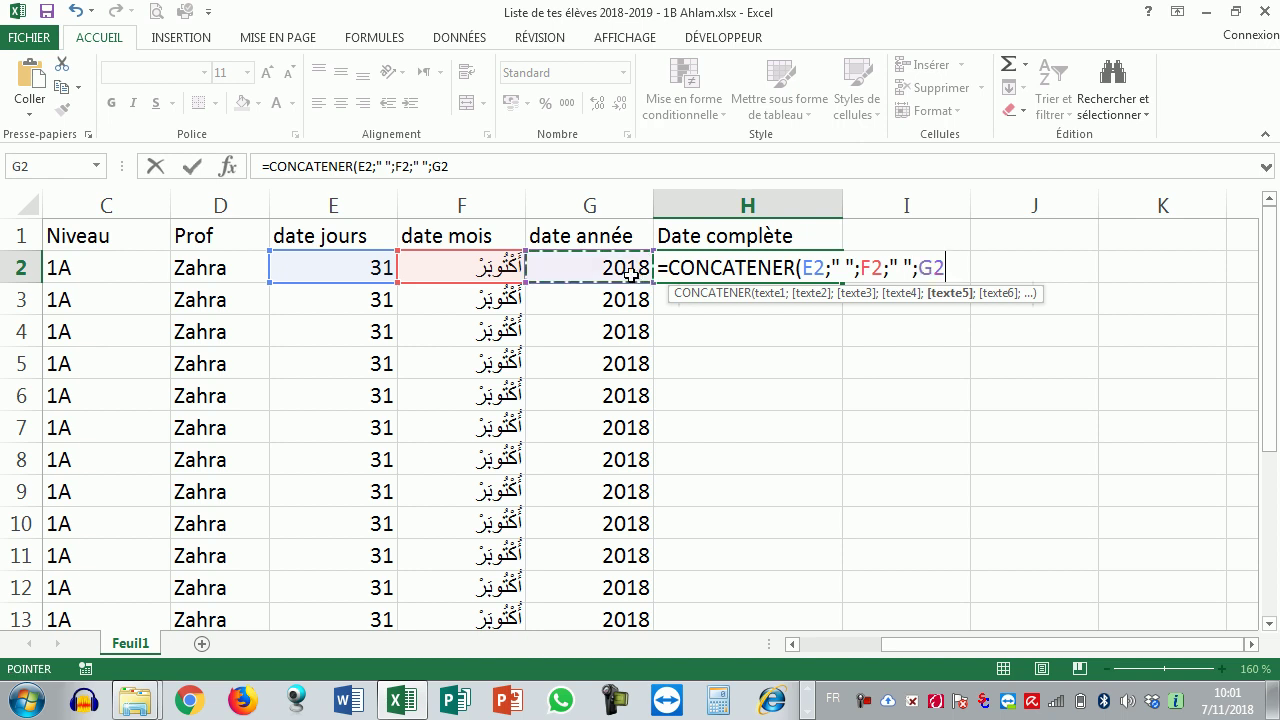
type(")")
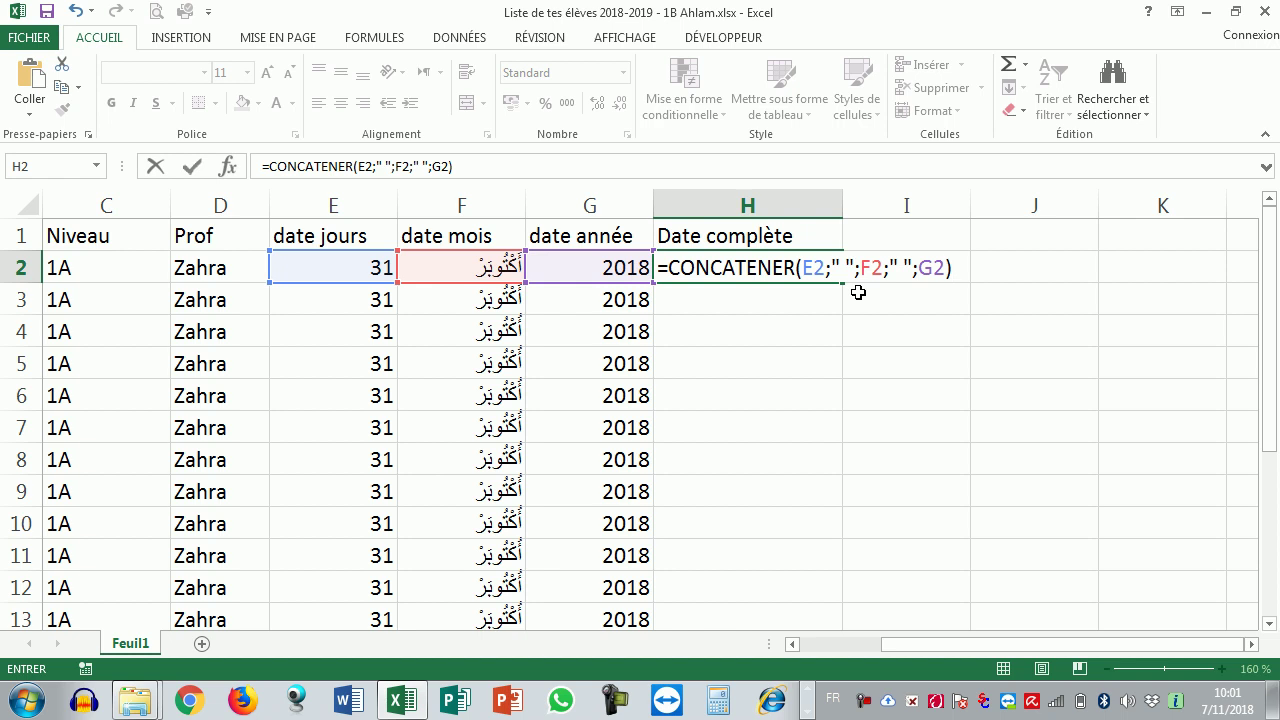
key("Return")
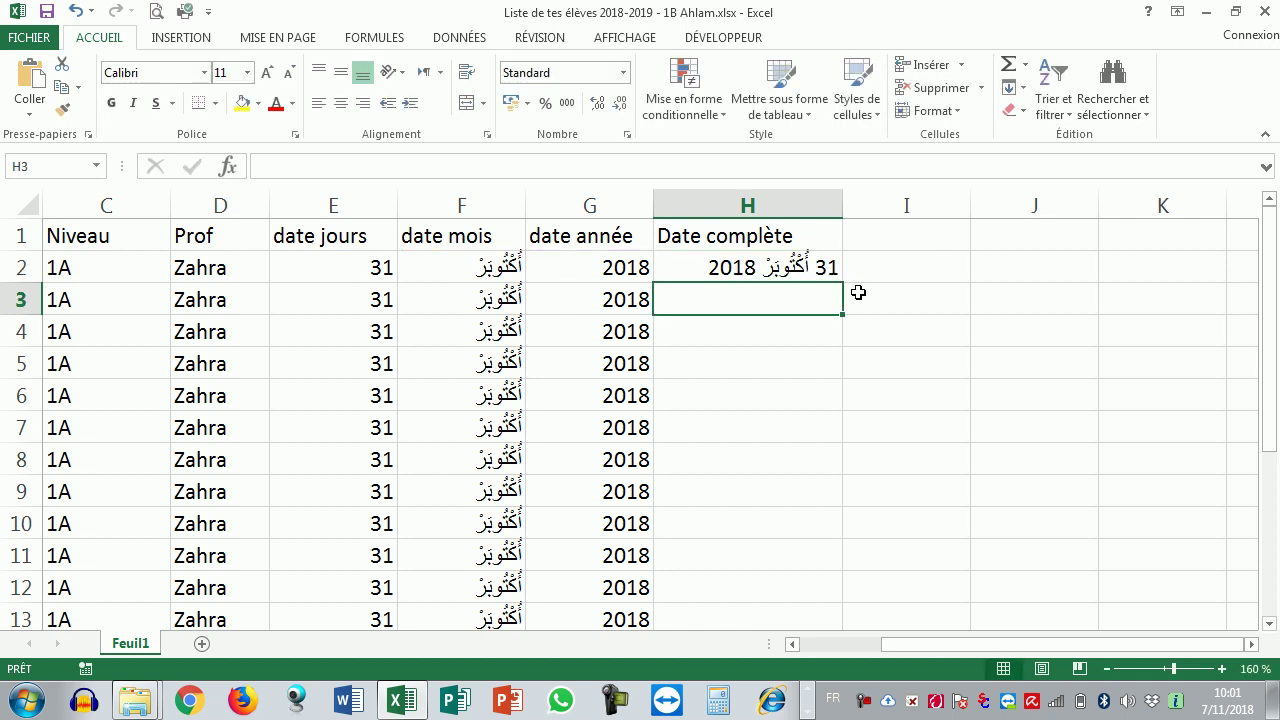
- Try left-to-right text direction on the combined date in cell H2
left_click(788, 264)
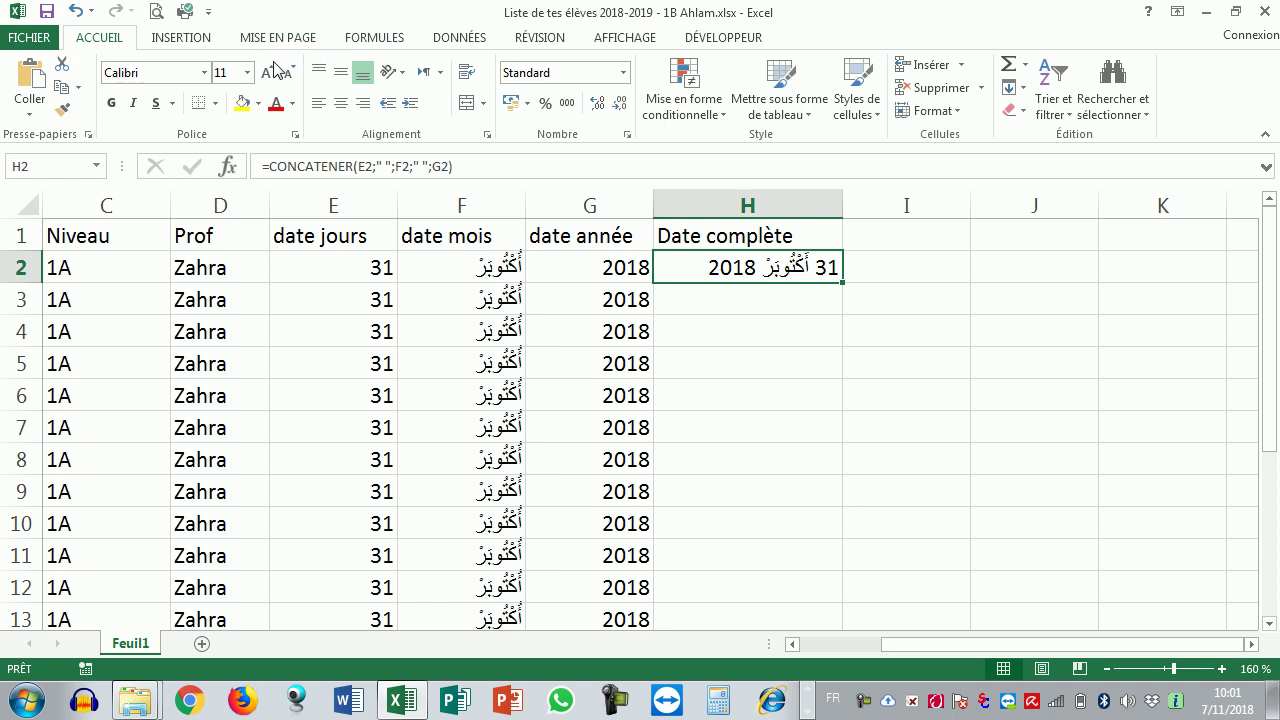
left_click(436, 73)
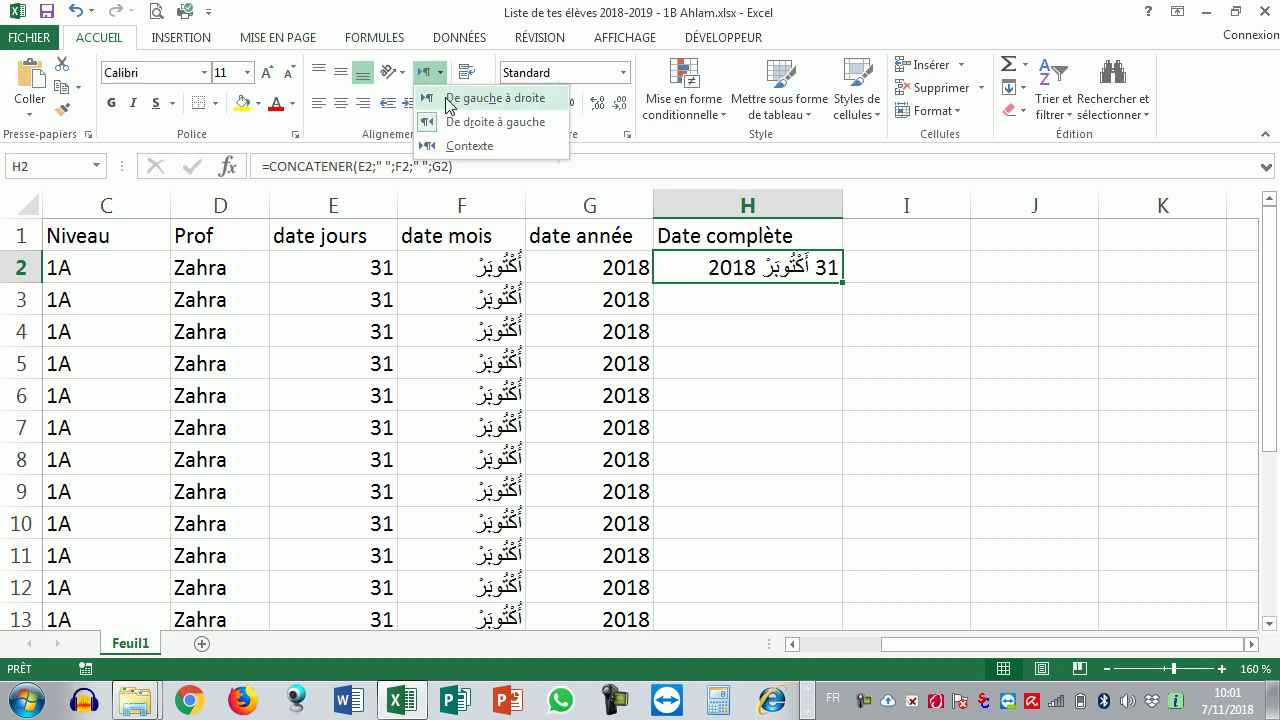
left_click(470, 98)
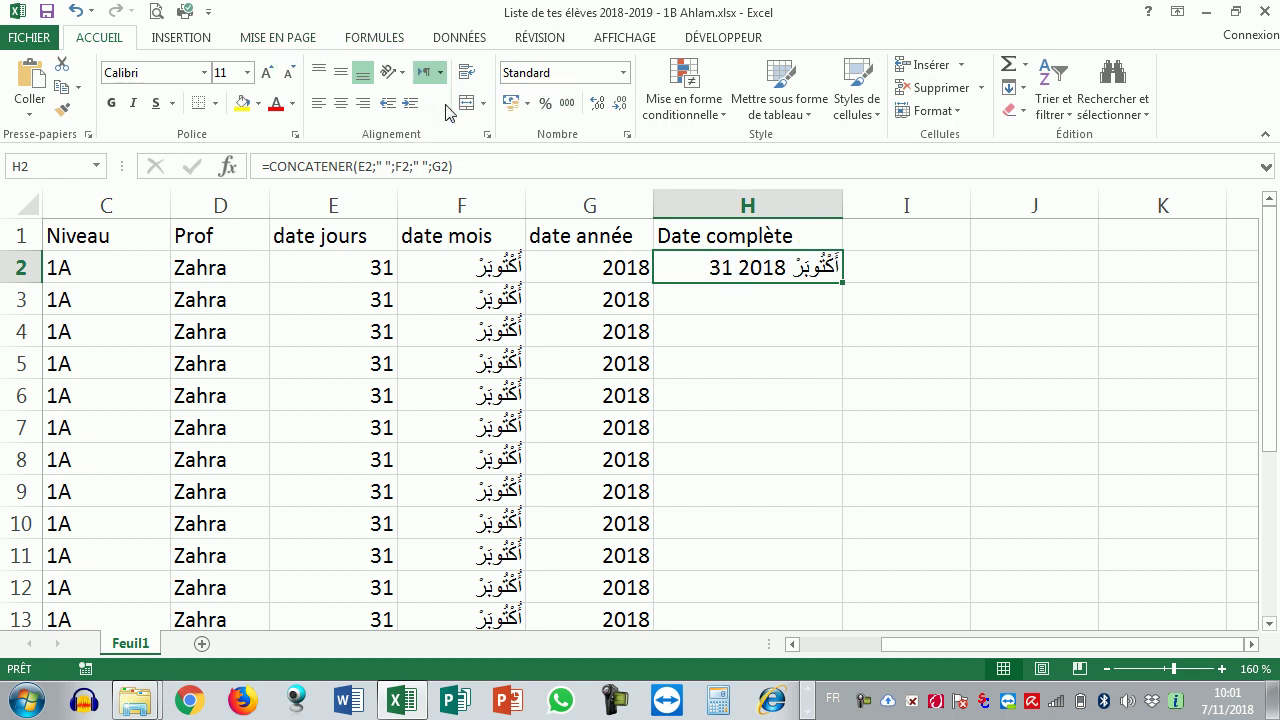
double_click(738, 263)
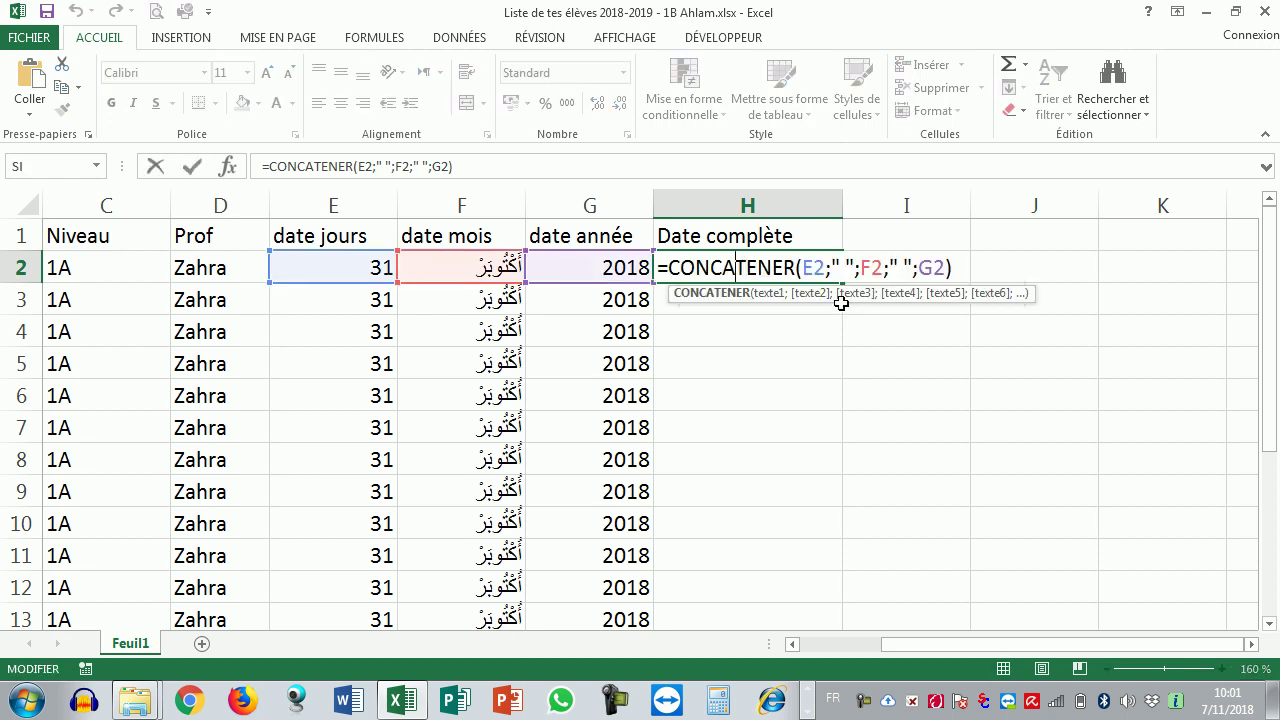
key("Escape")
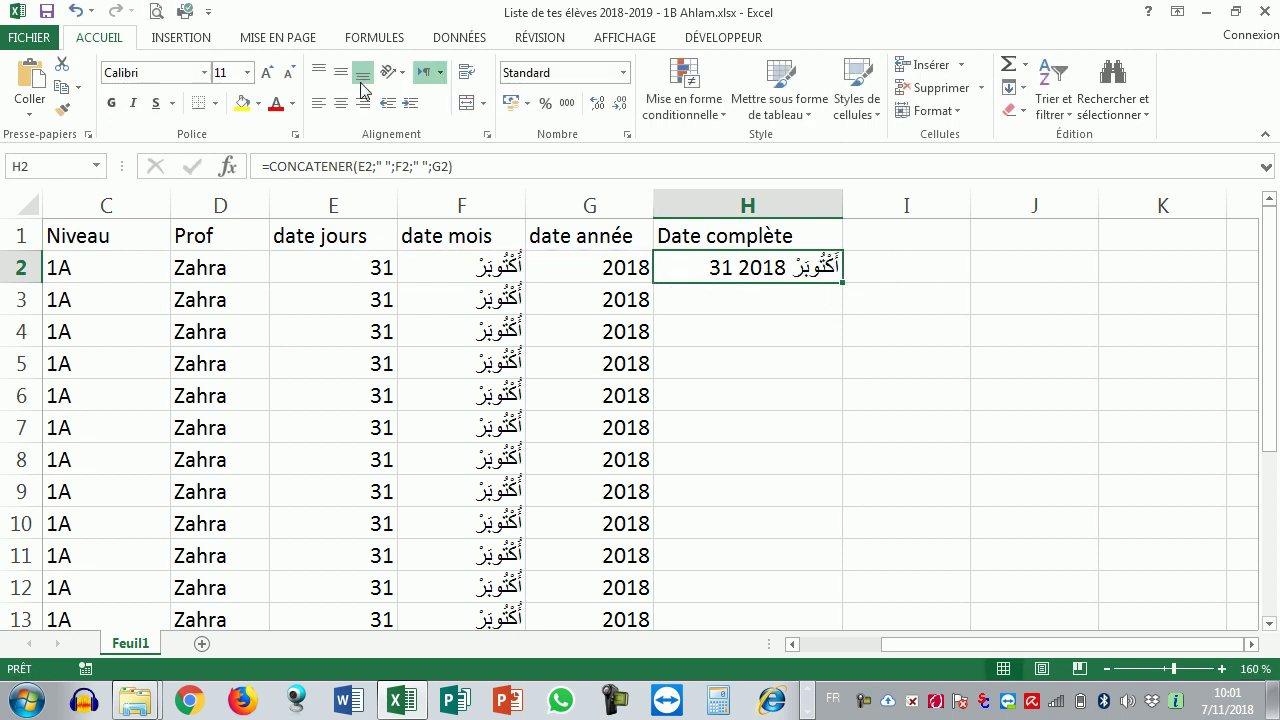
- Set the text direction of cell H2 to right-to-left, keeping its concatenation formula
left_click(752, 302)
left_click(748, 268)
left_click(440, 72)
left_click(453, 124)
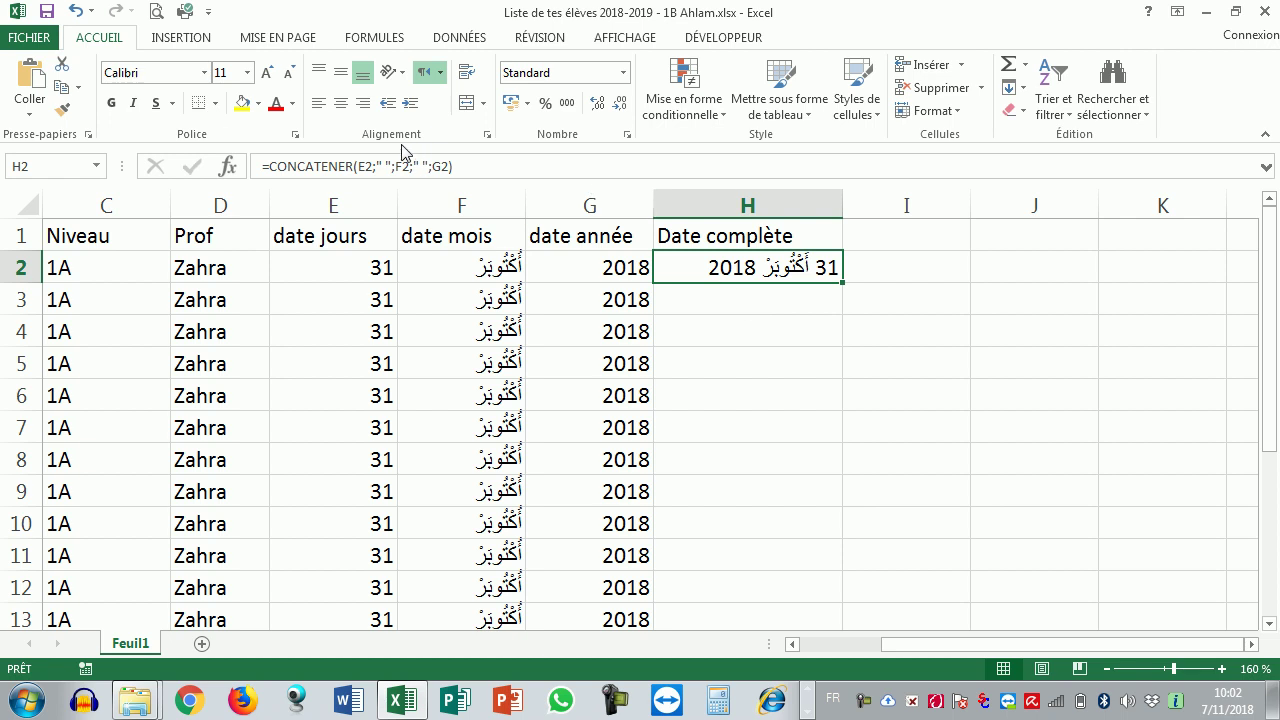
left_click(454, 166)
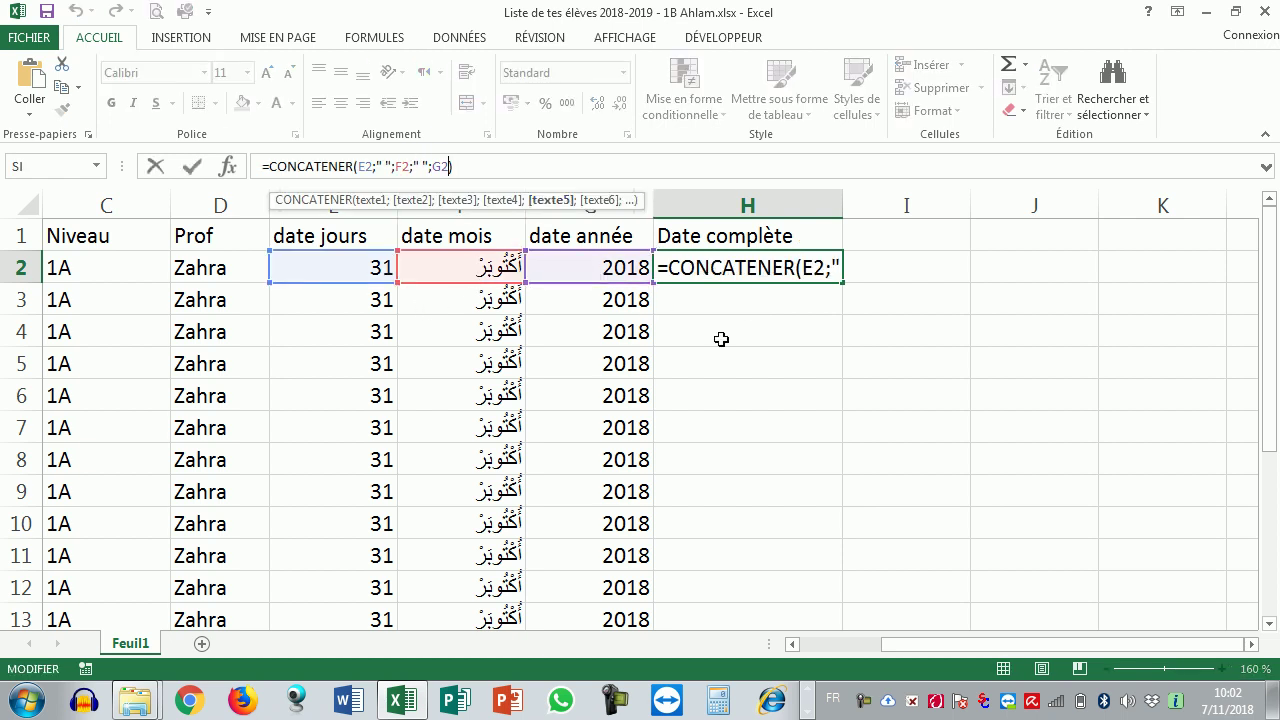
key("Return")
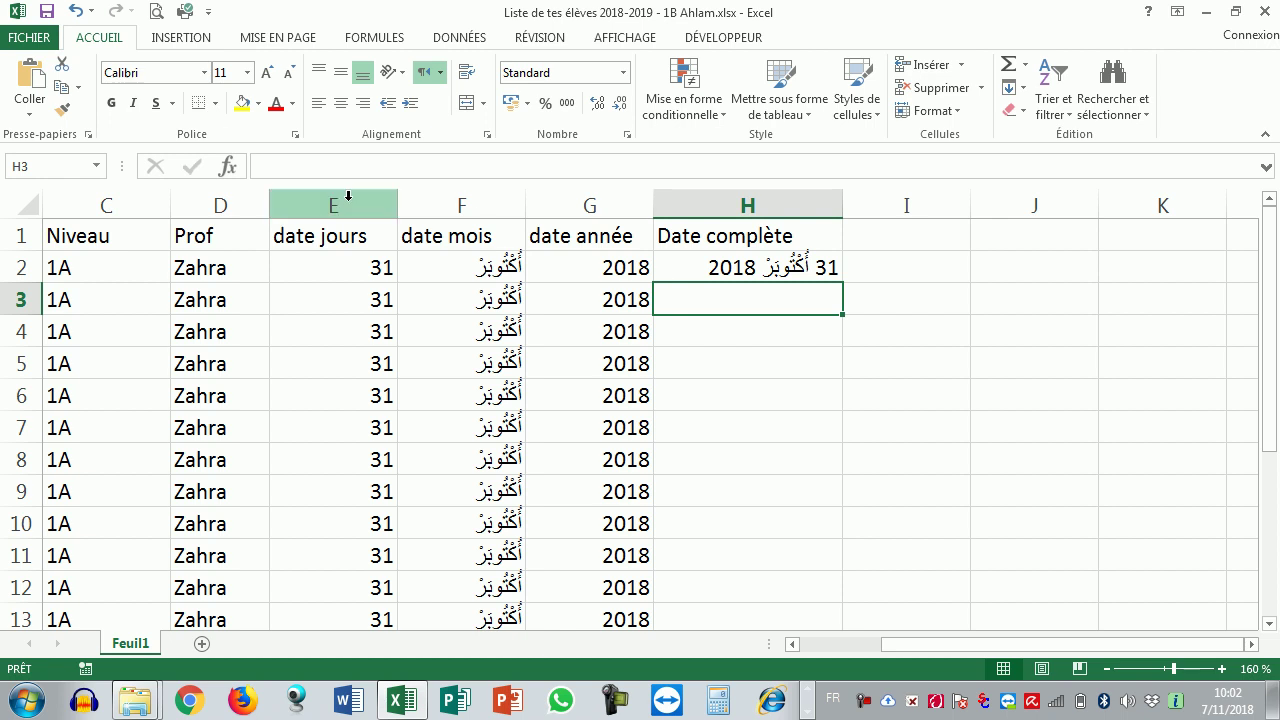
- Replace the content of H2 with the formula =CONCATENER(G2;" ";F2;" ";E2), joining year, month and day in that order
left_click(704, 267)
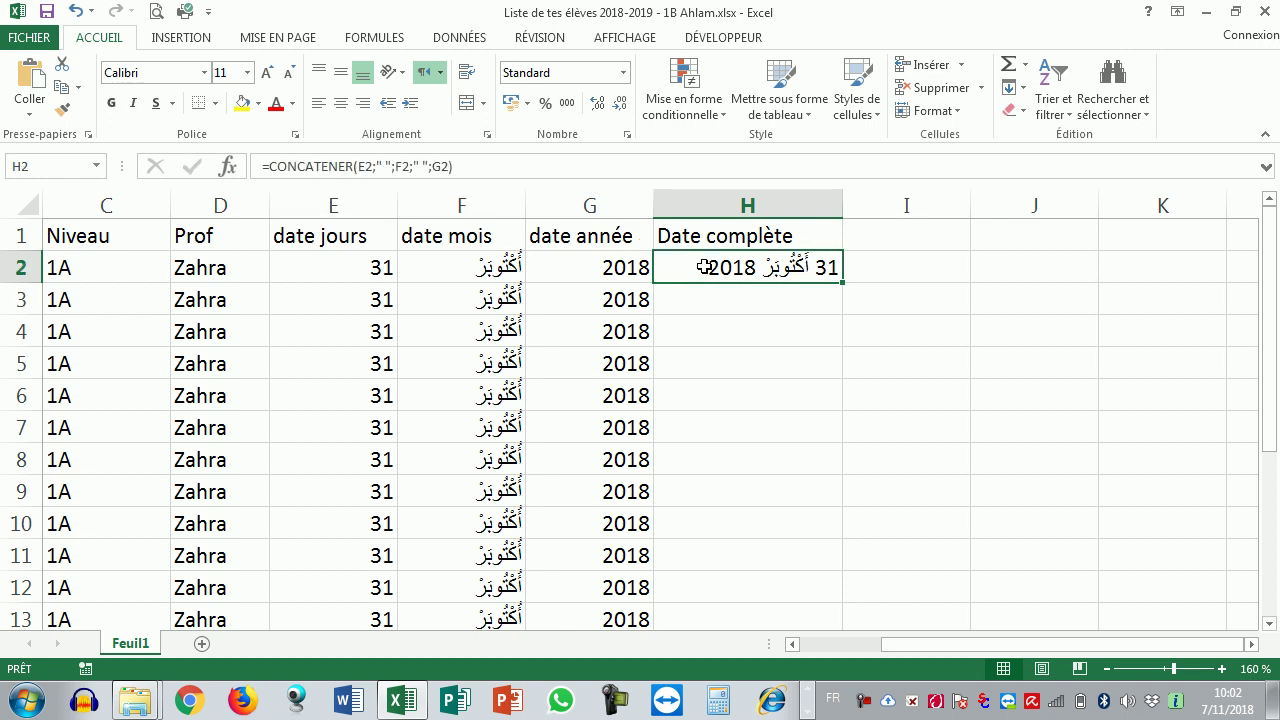
key("Delete")
type("=con")
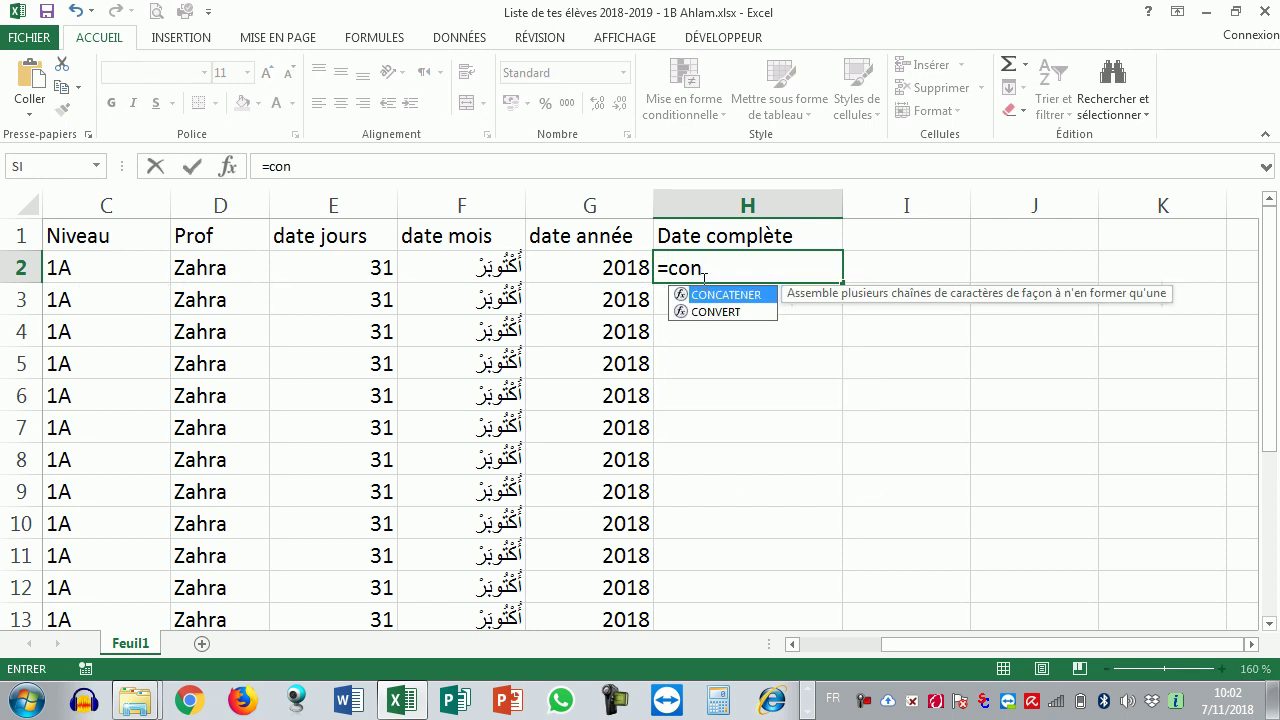
double_click(714, 294)
left_click(617, 268)
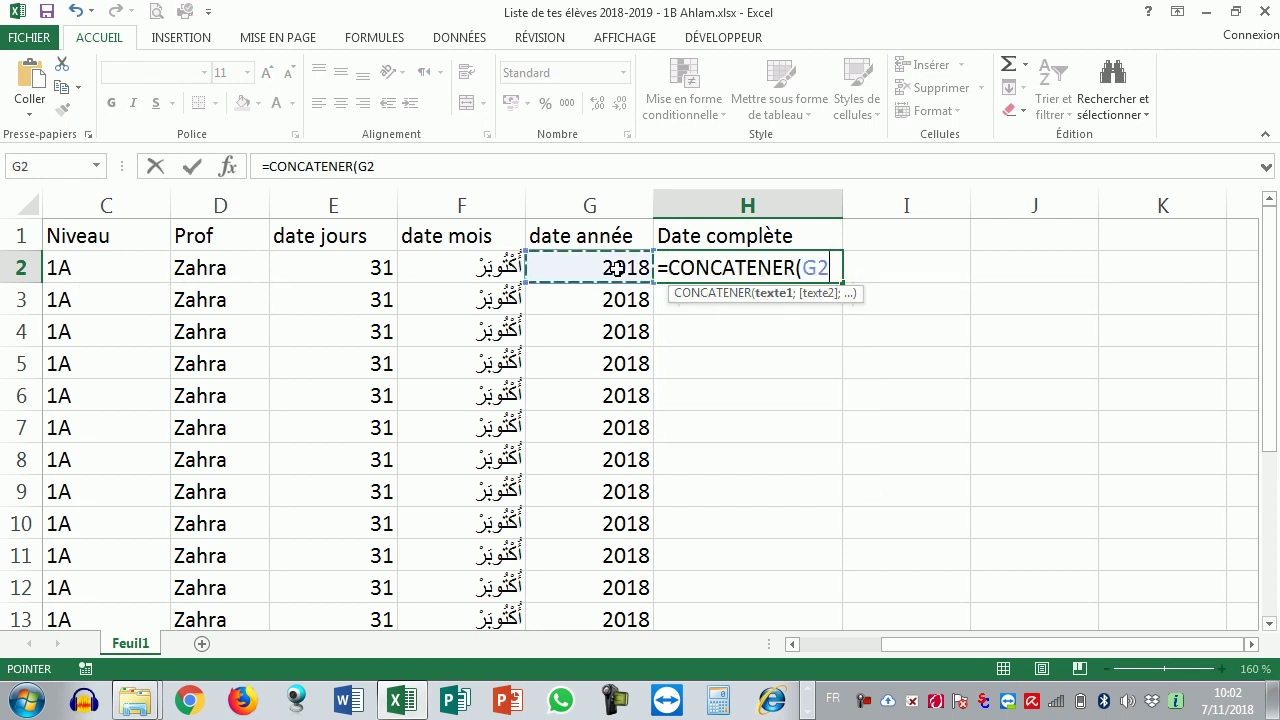
type(";")
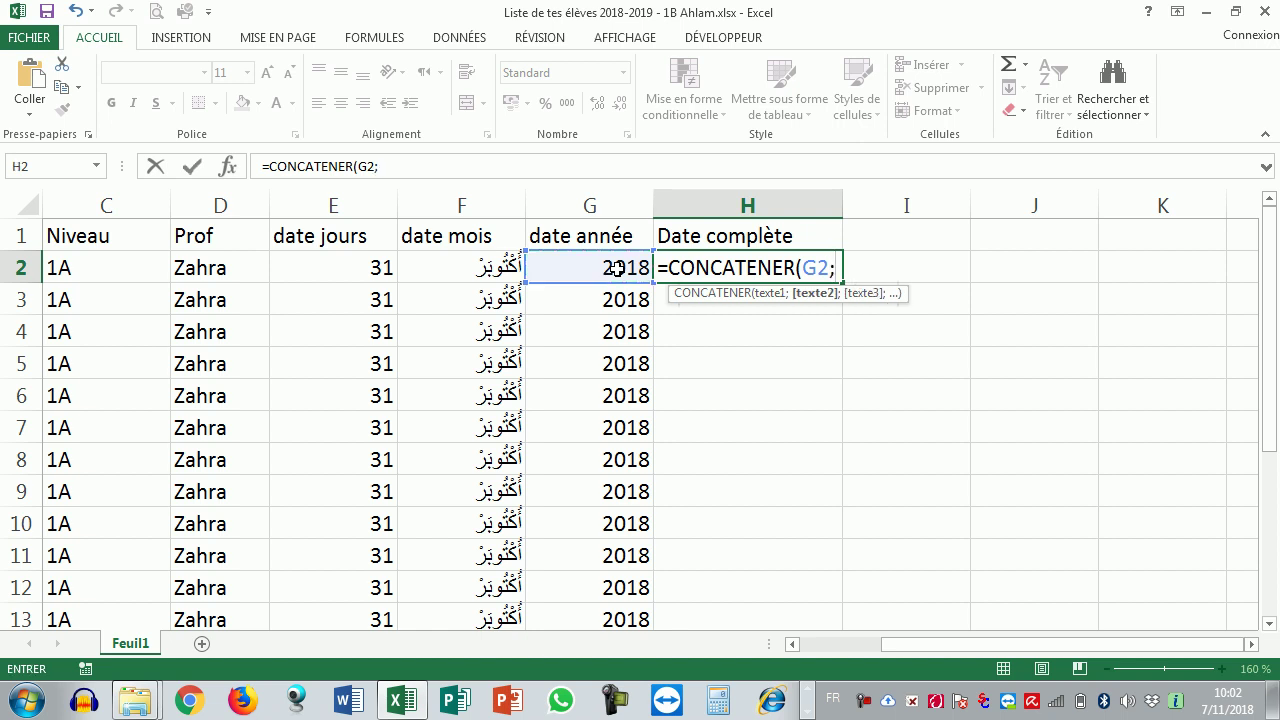
type("\" \";")
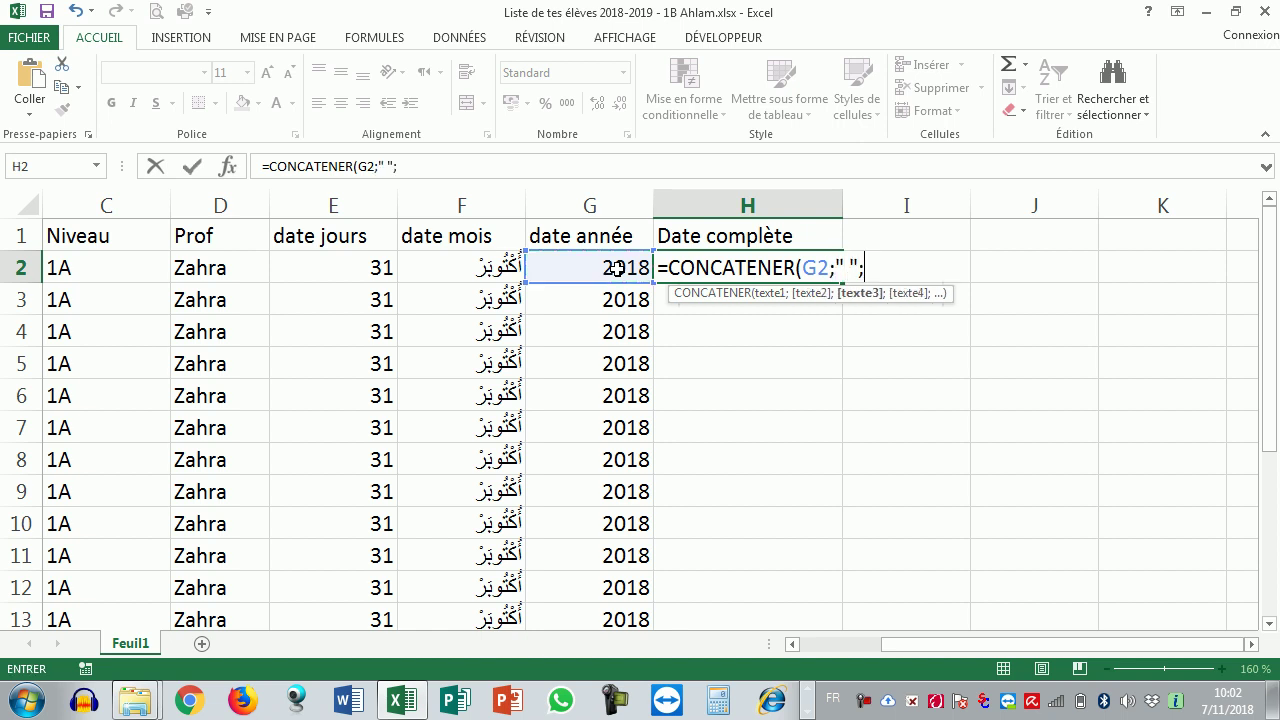
left_click(490, 273)
type(";\"")
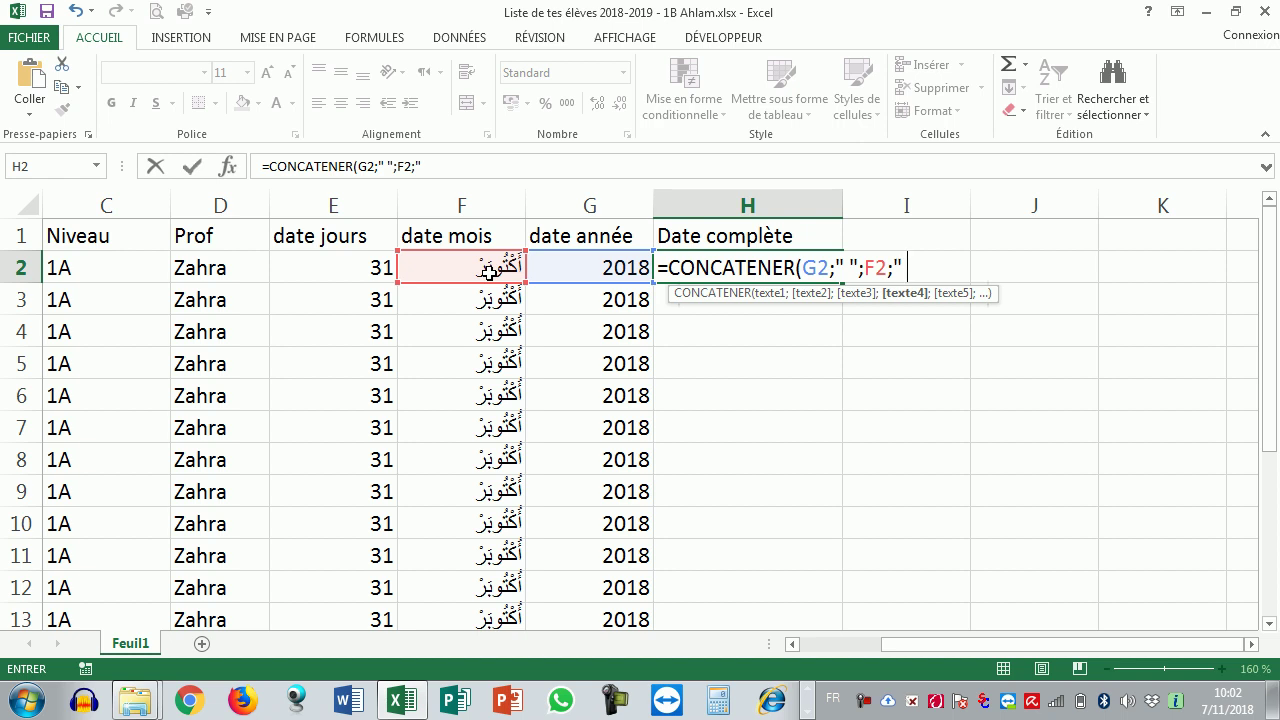
type("\";")
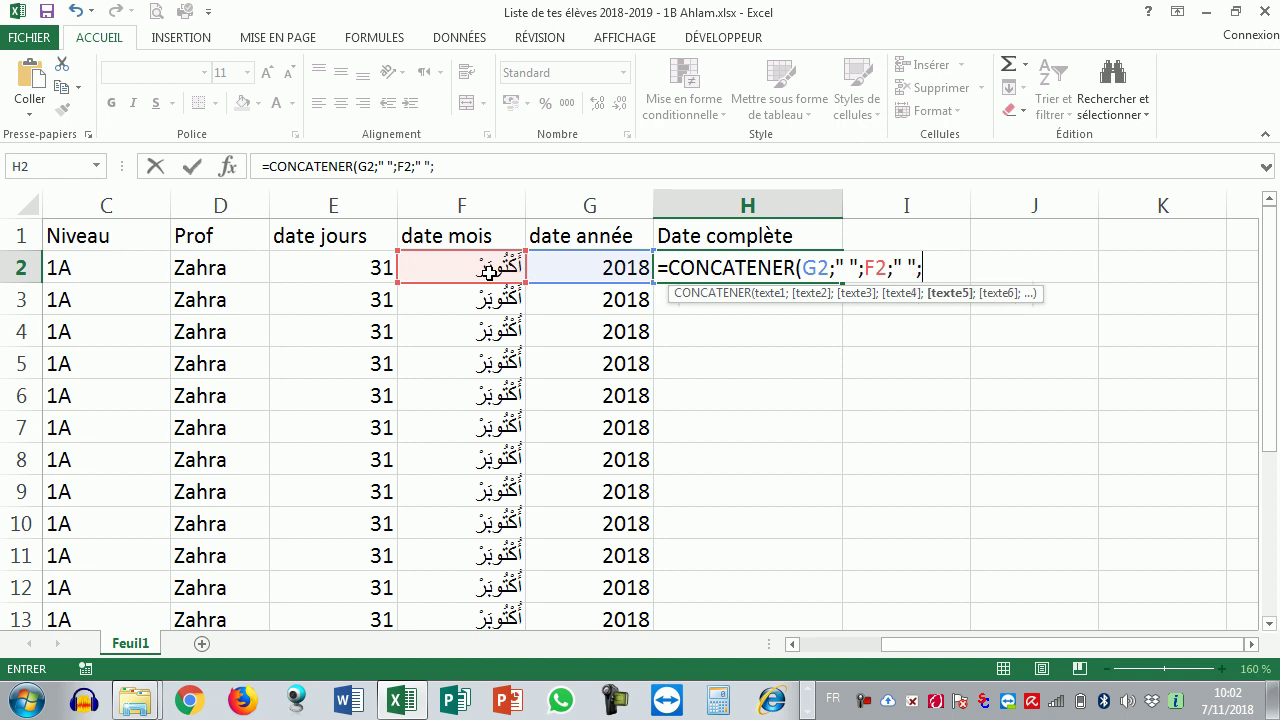
left_click(378, 268)
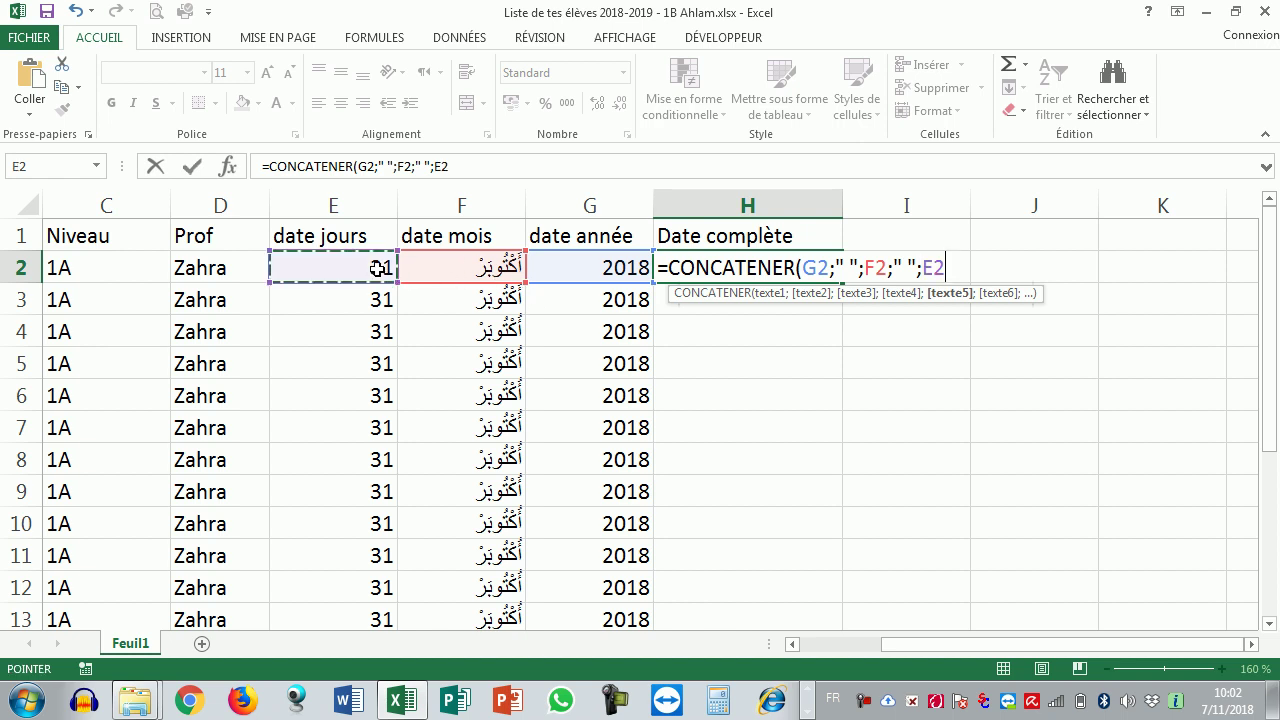
type(")")
key("Return")
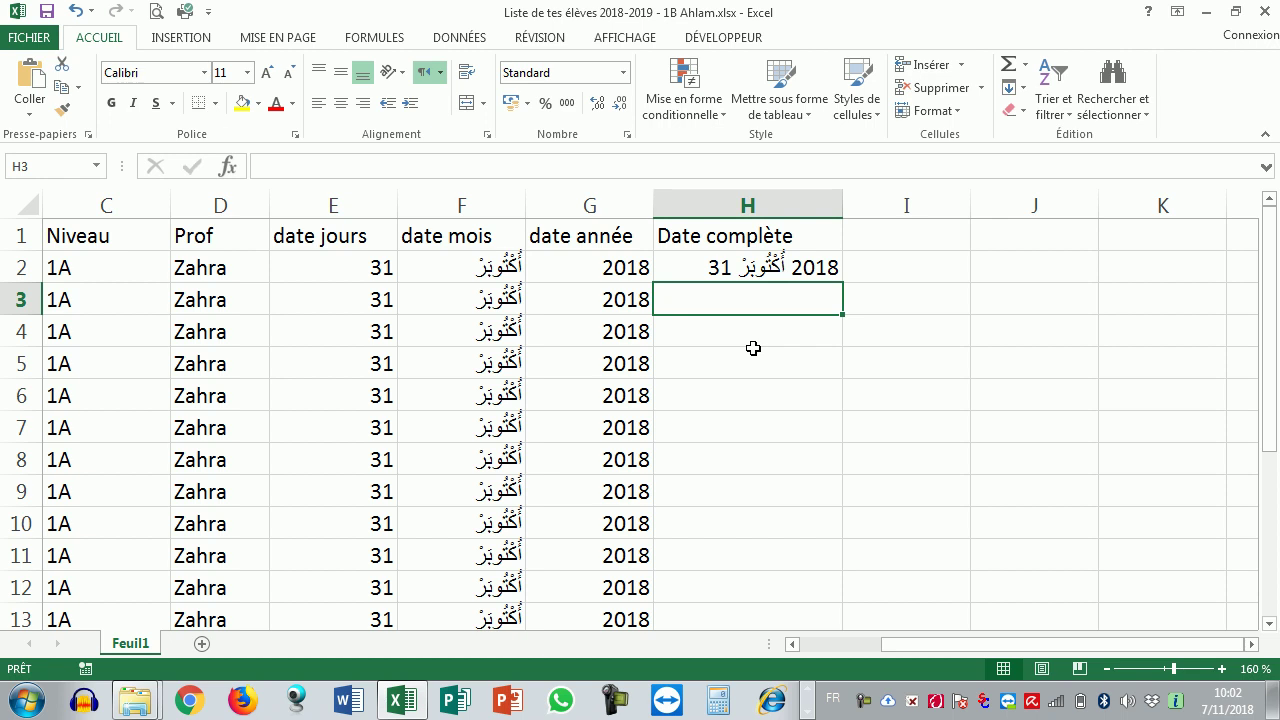
- Fill the H2 concatenation formula down the Date complète column to row 17, the last student row
left_click(800, 268)
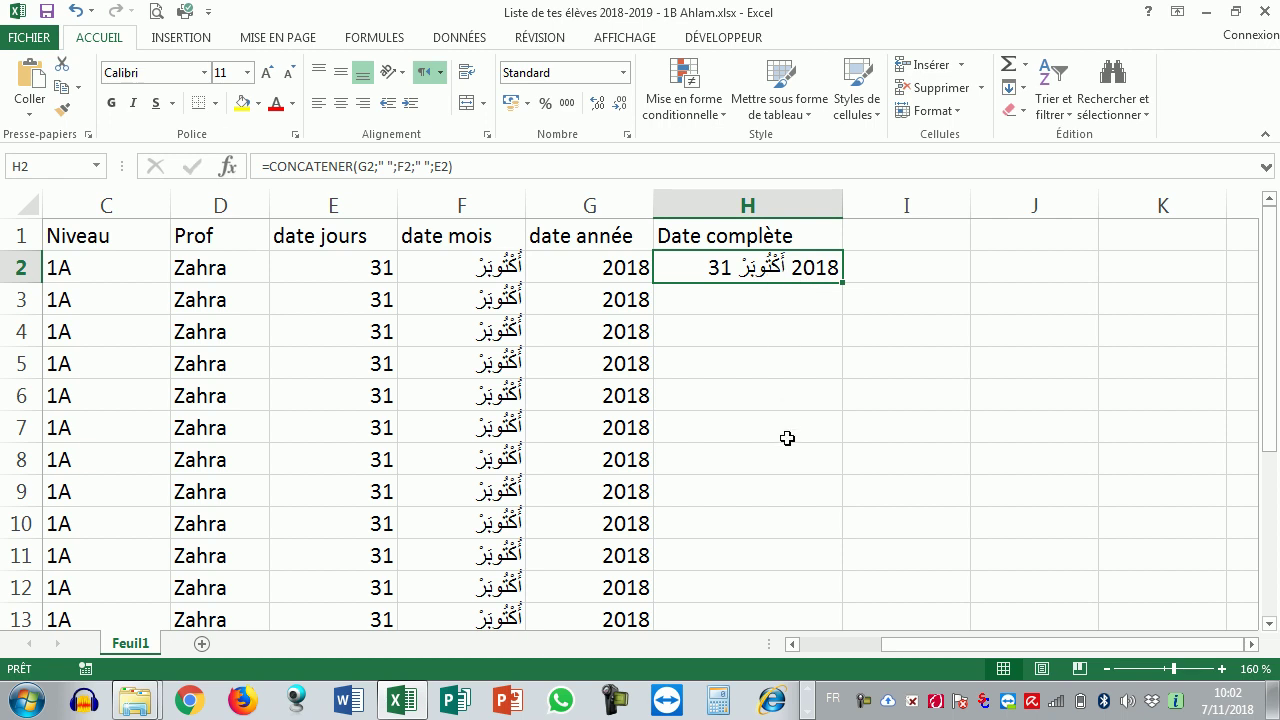
scroll(787, 448, "down", 1)
scroll(787, 450, "down", 1)
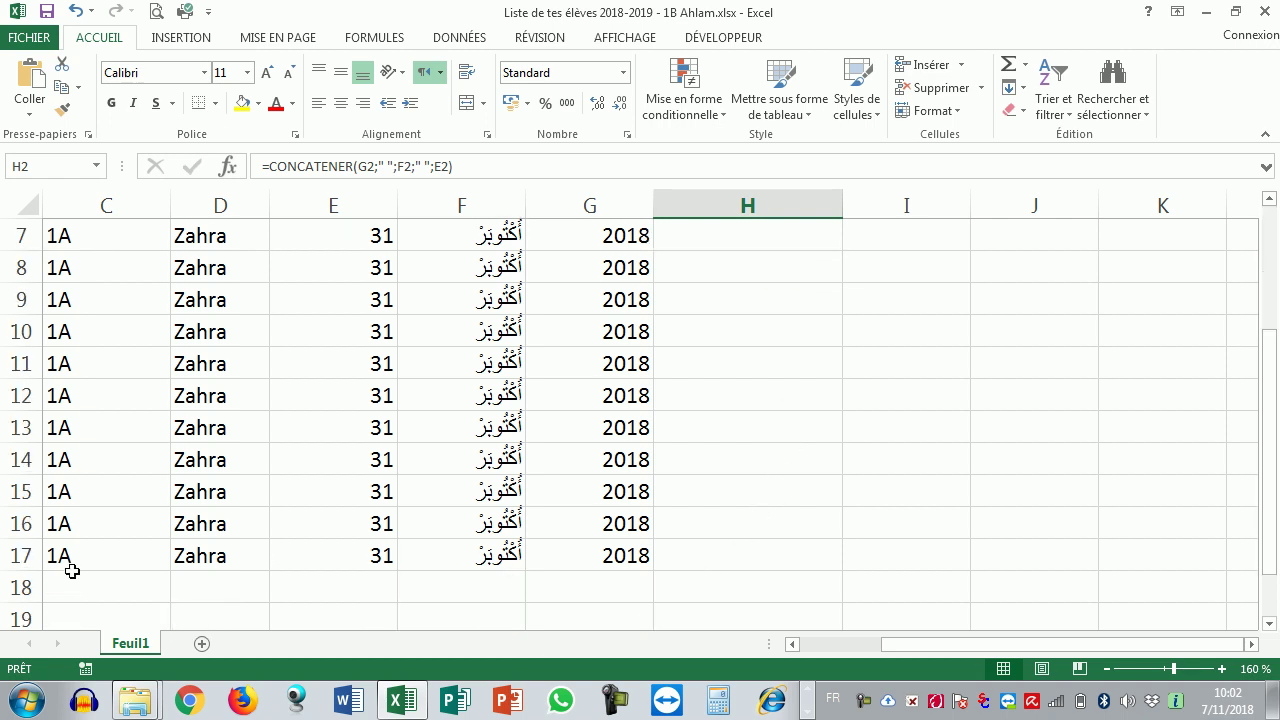
scroll(735, 484, "up", 2)
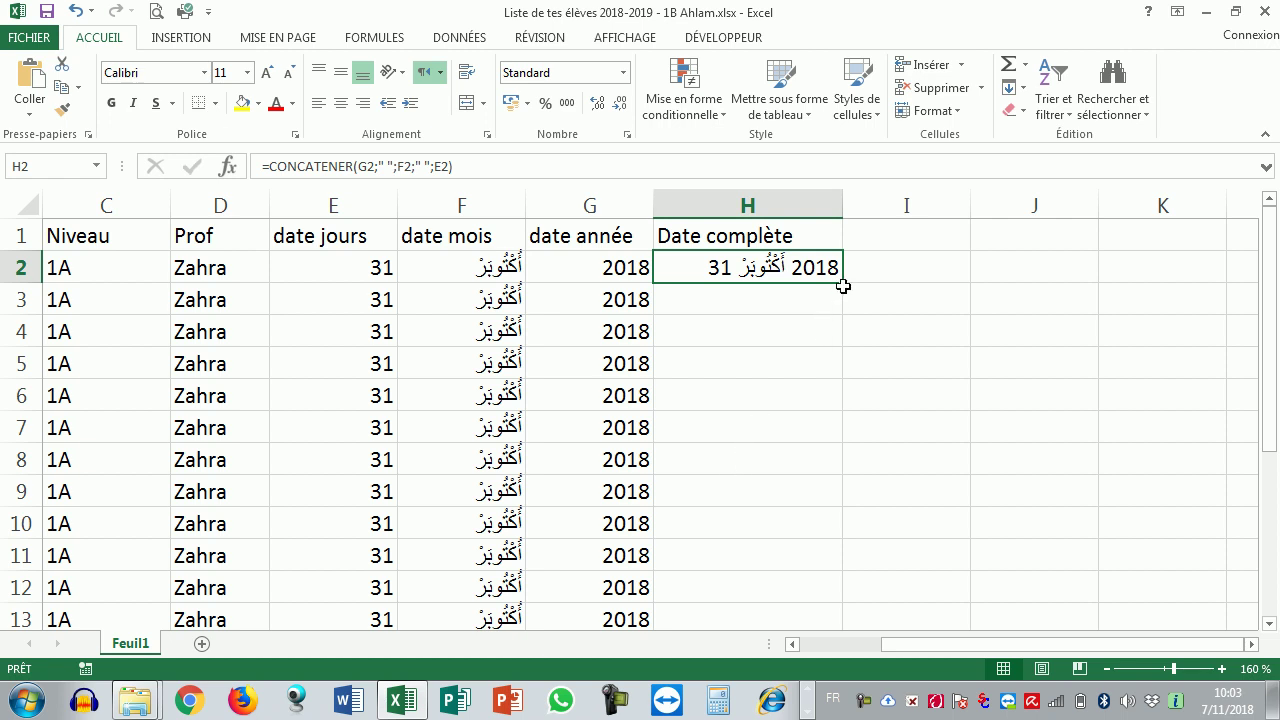
left_click_drag(844, 285, 835, 463)
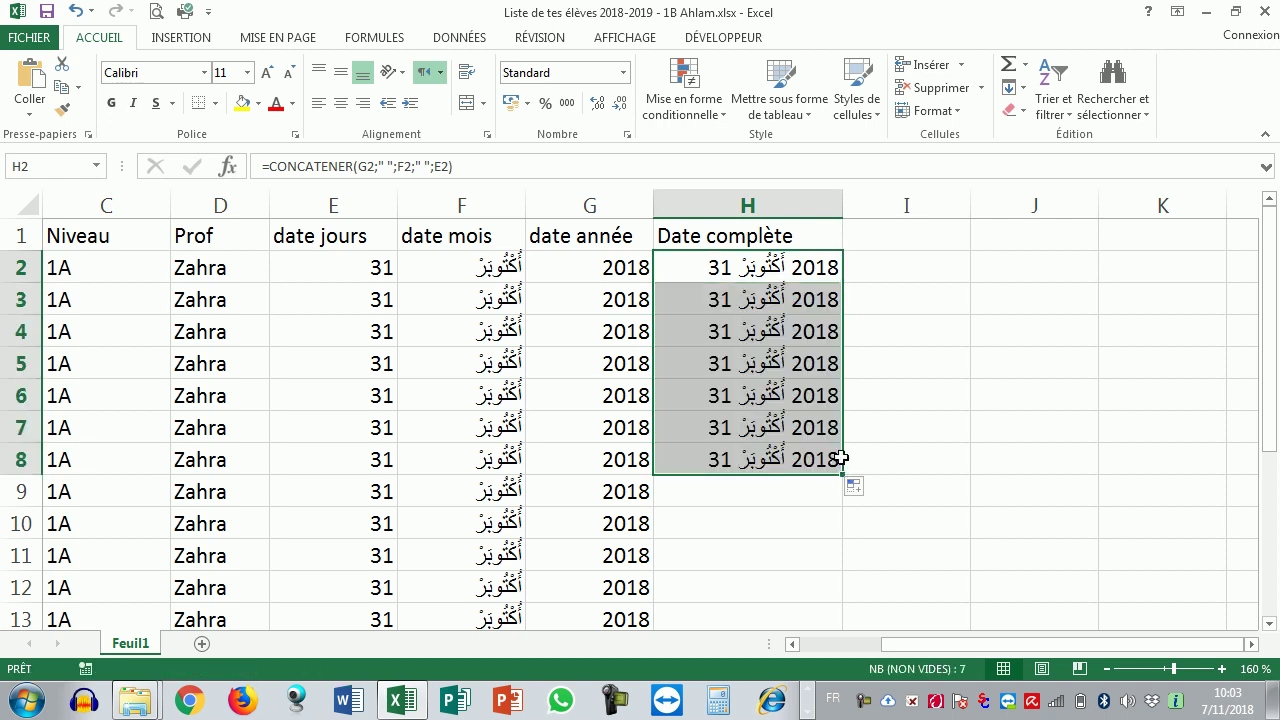
key("ctrl+z")
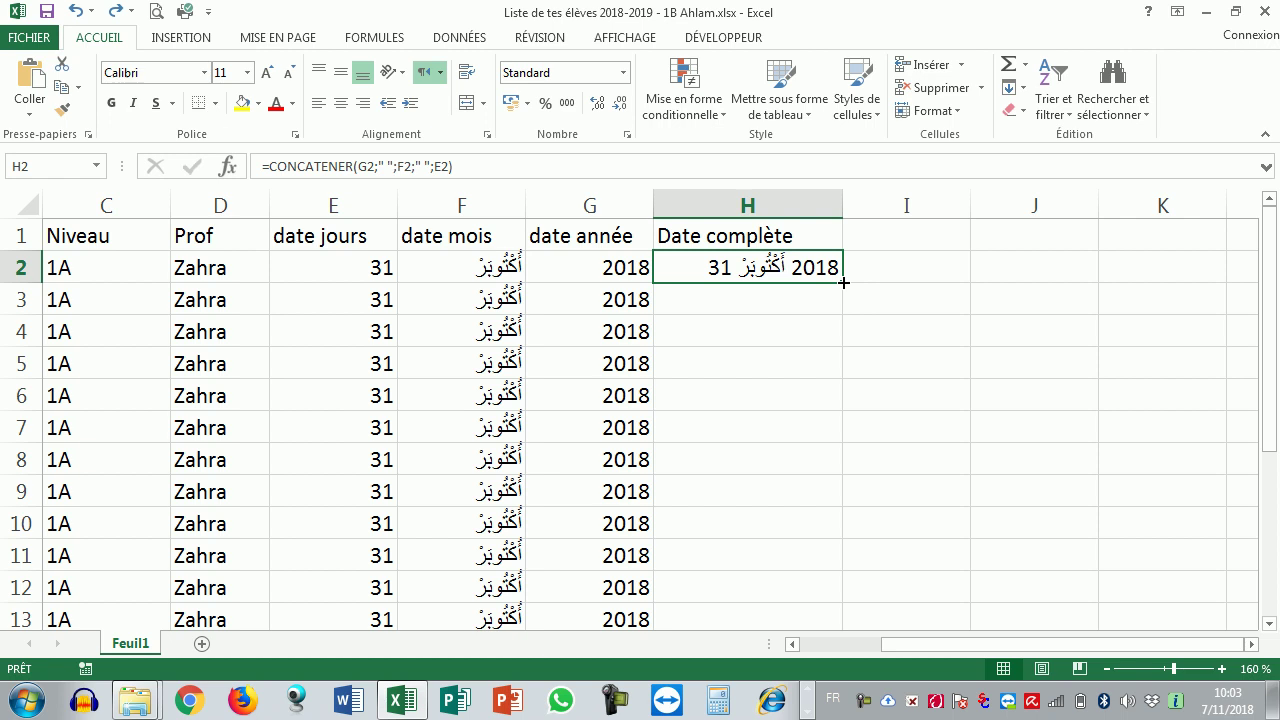
double_click(844, 283)
scroll(860, 430, "down", 3)
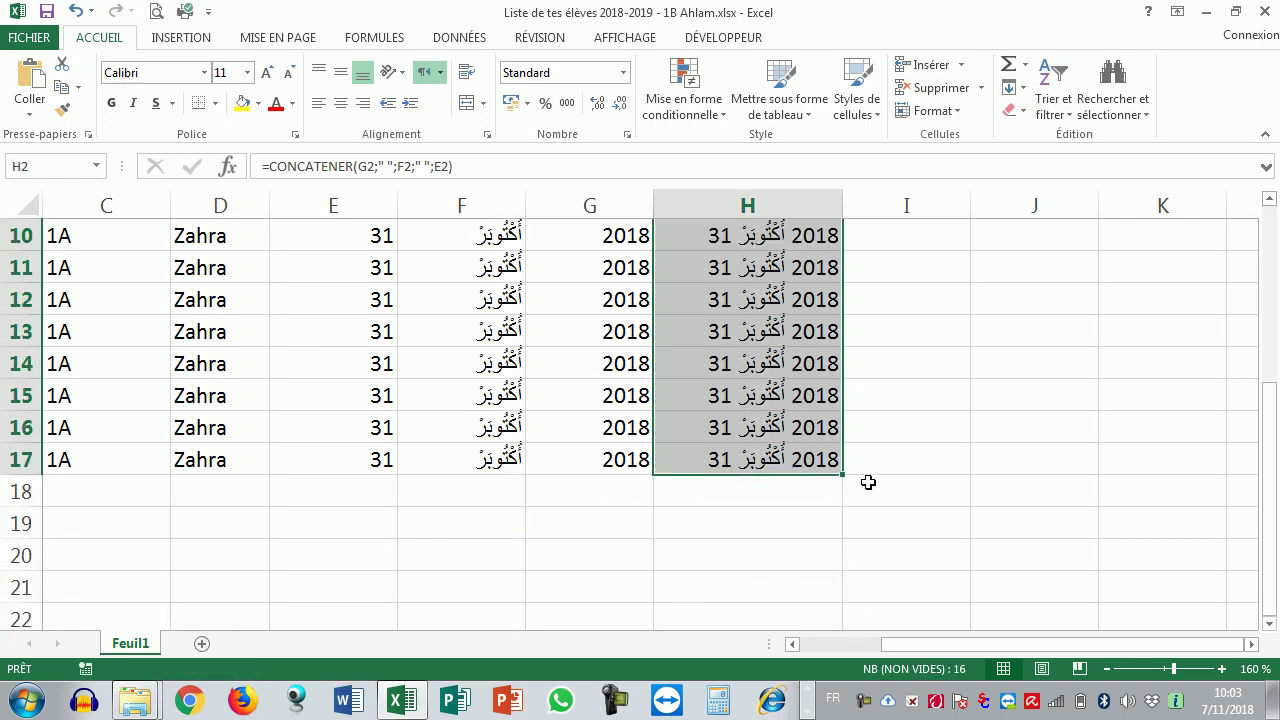
- Review the fill options offered for the filled Date complète column, keeping the copied cells
scroll(809, 486, "up", 3)
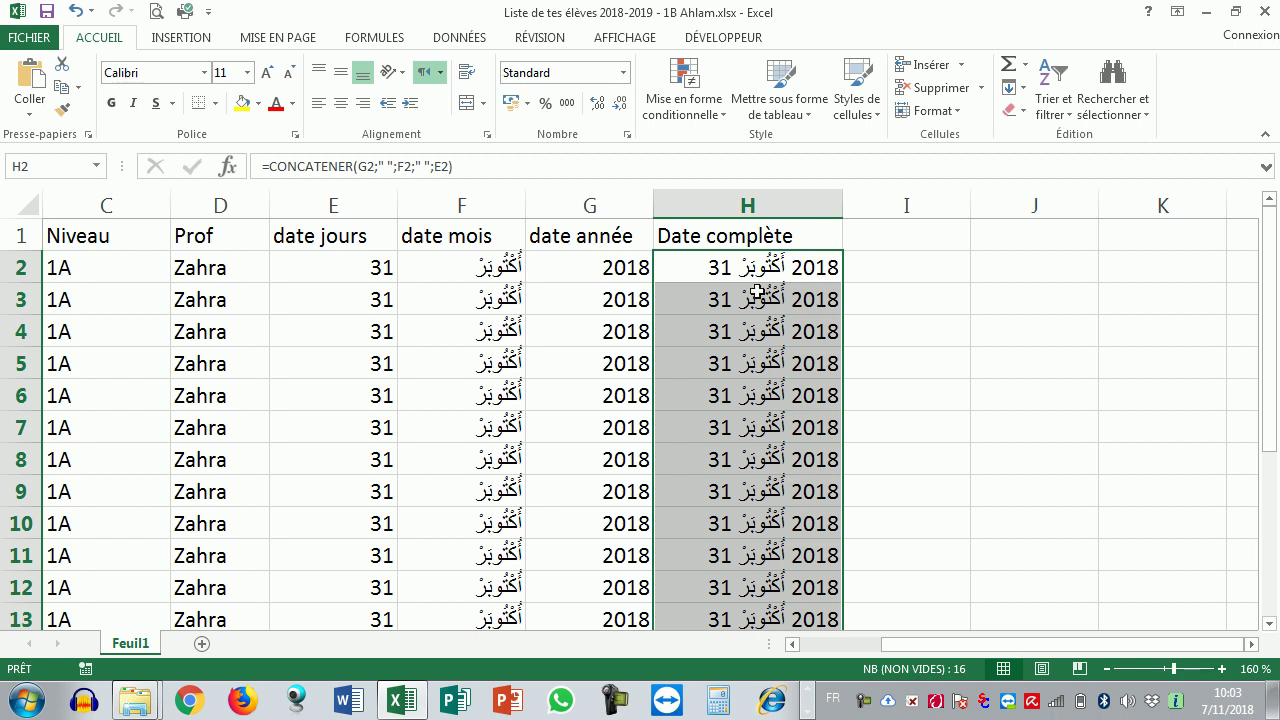
scroll(790, 340, "down", 2)
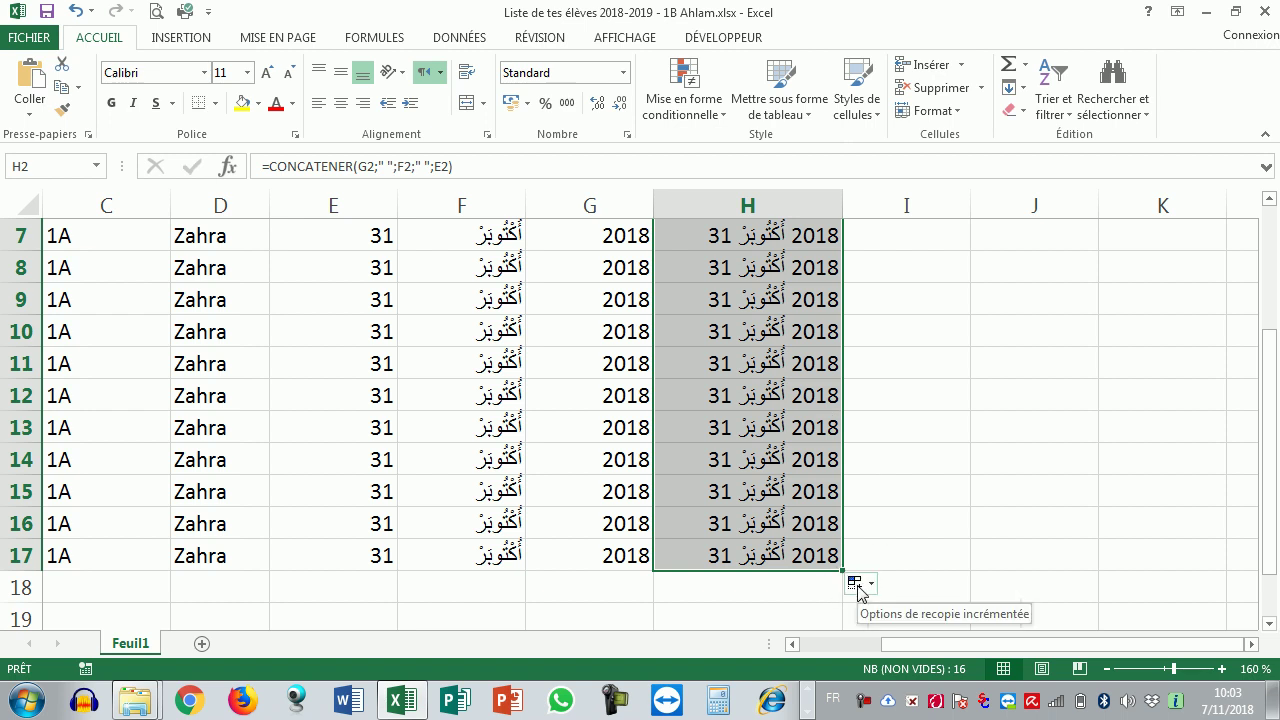
left_click(857, 586)
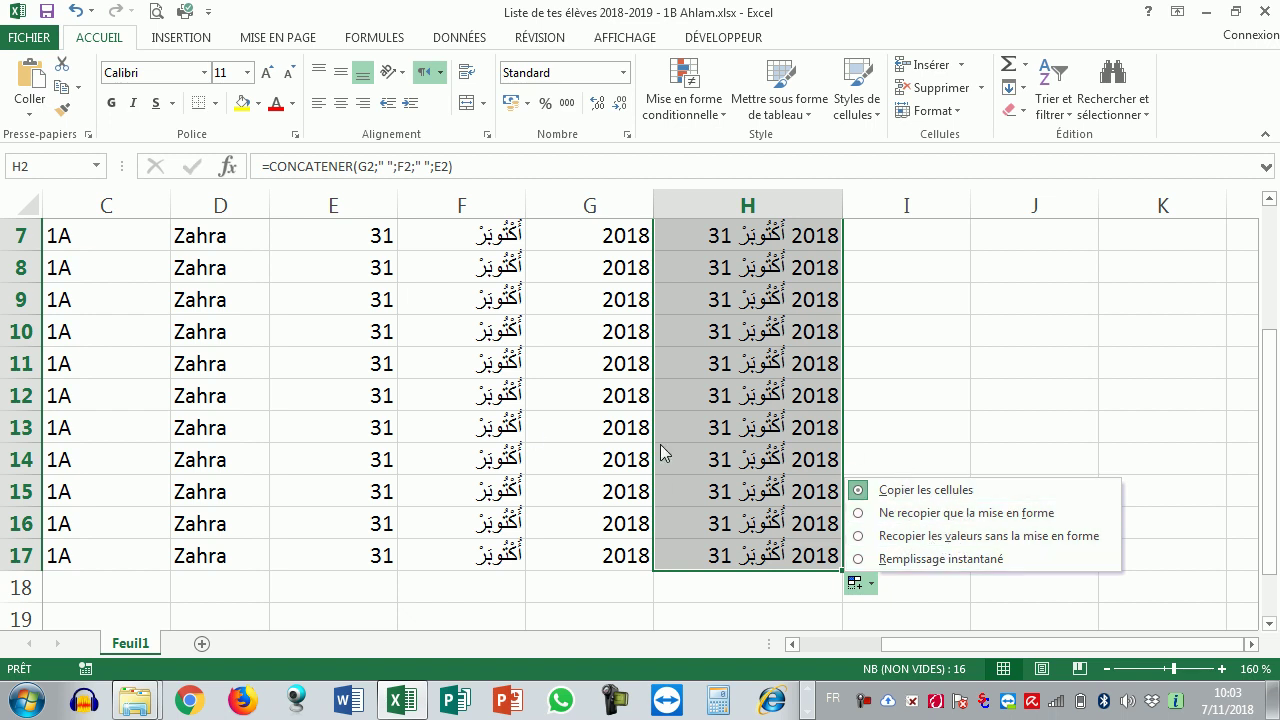
left_click(905, 400)
scroll(903, 395, "up", 2)
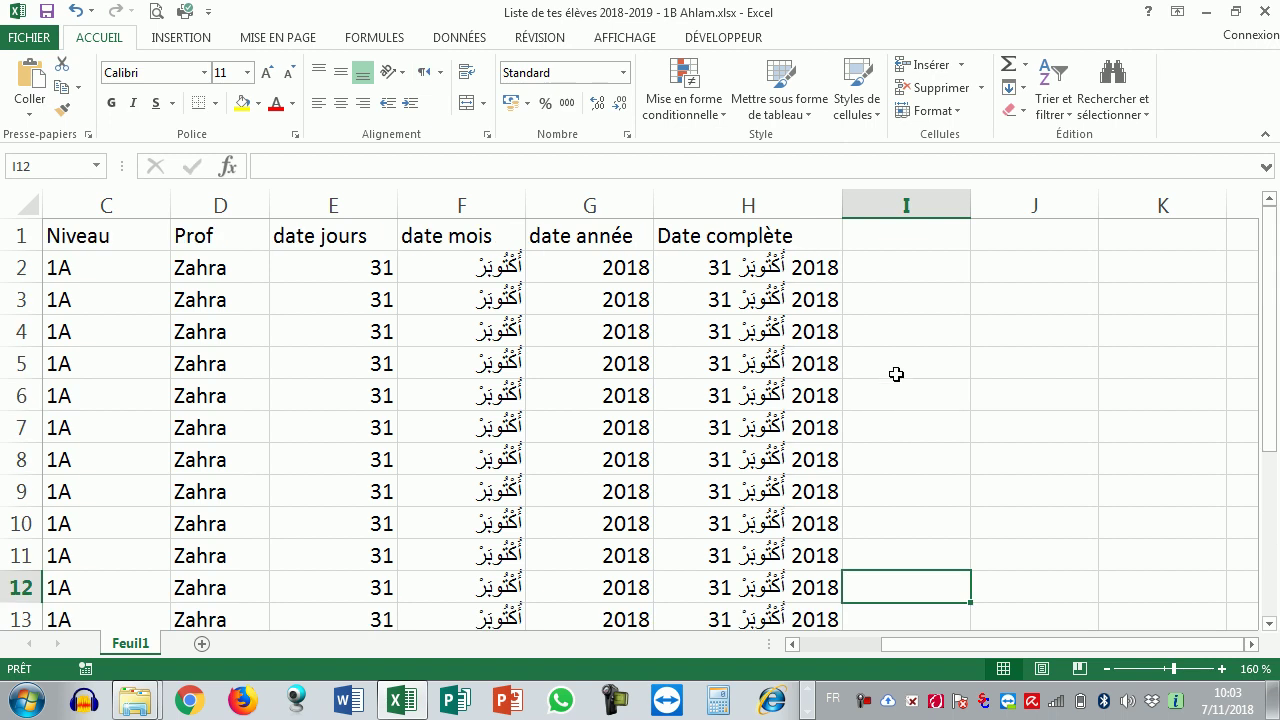
- Enter 30 in I2, fill it down to row 17, and convert the fill into an incrementing series
left_click(904, 270)
type("30")
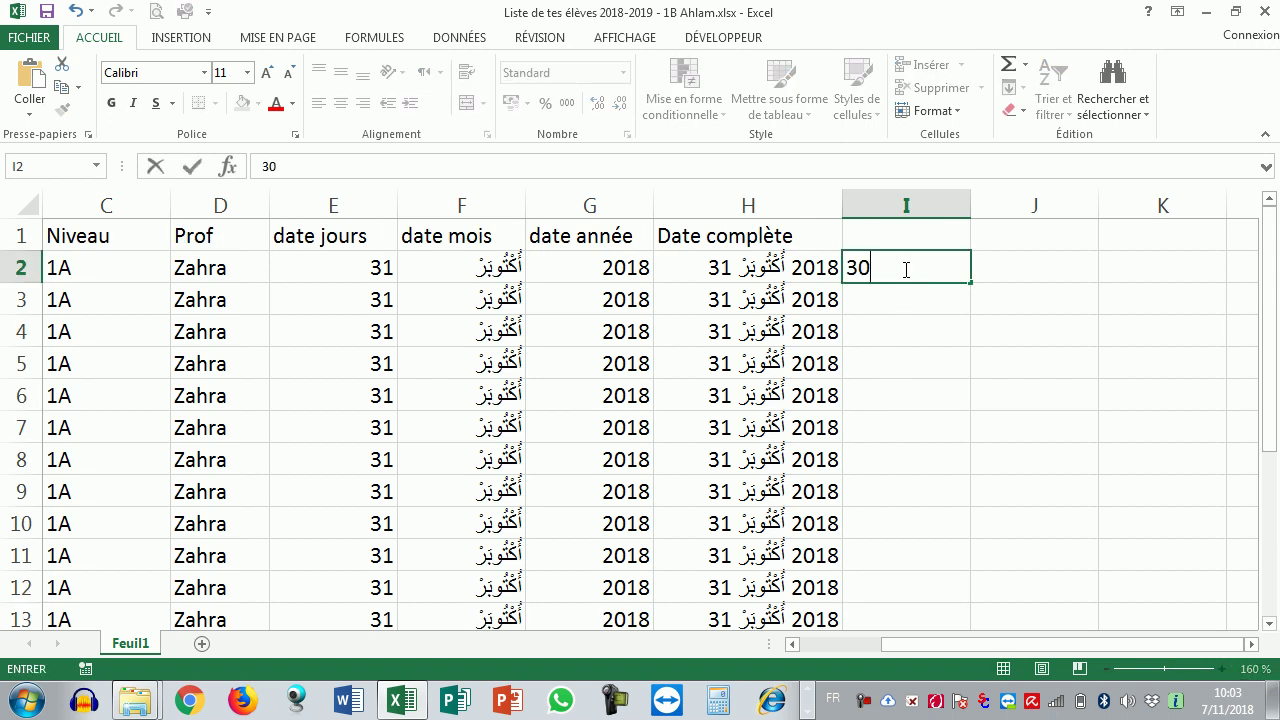
key("Return")
left_click(904, 269)
double_click(969, 284)
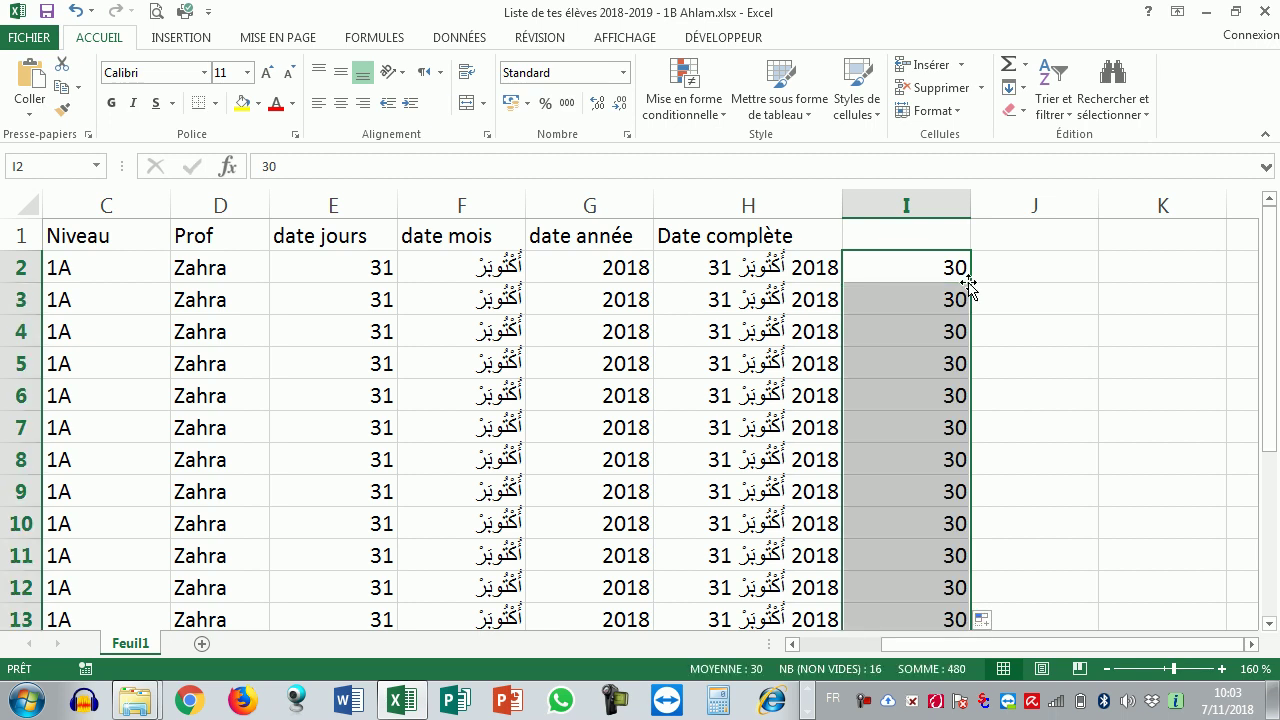
left_click(985, 620)
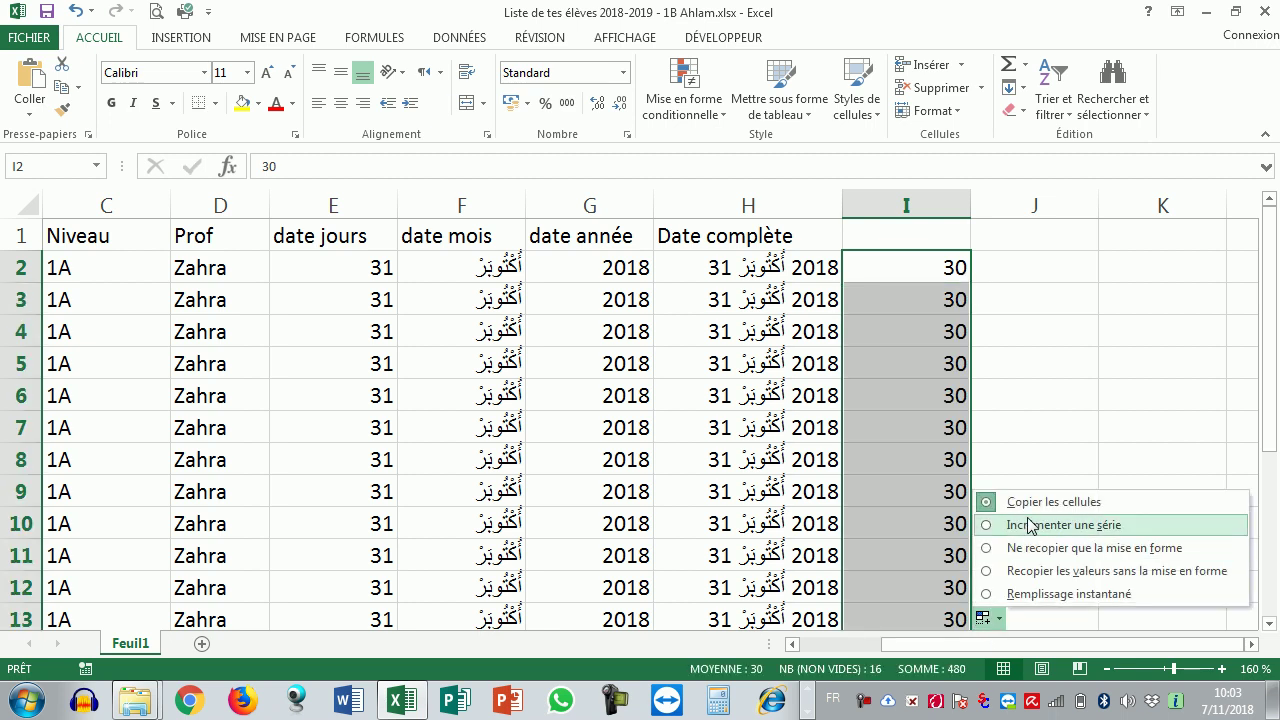
left_click(1030, 526)
- Switch the column I fill back to copied cells and delete these trial values
left_click(985, 620)
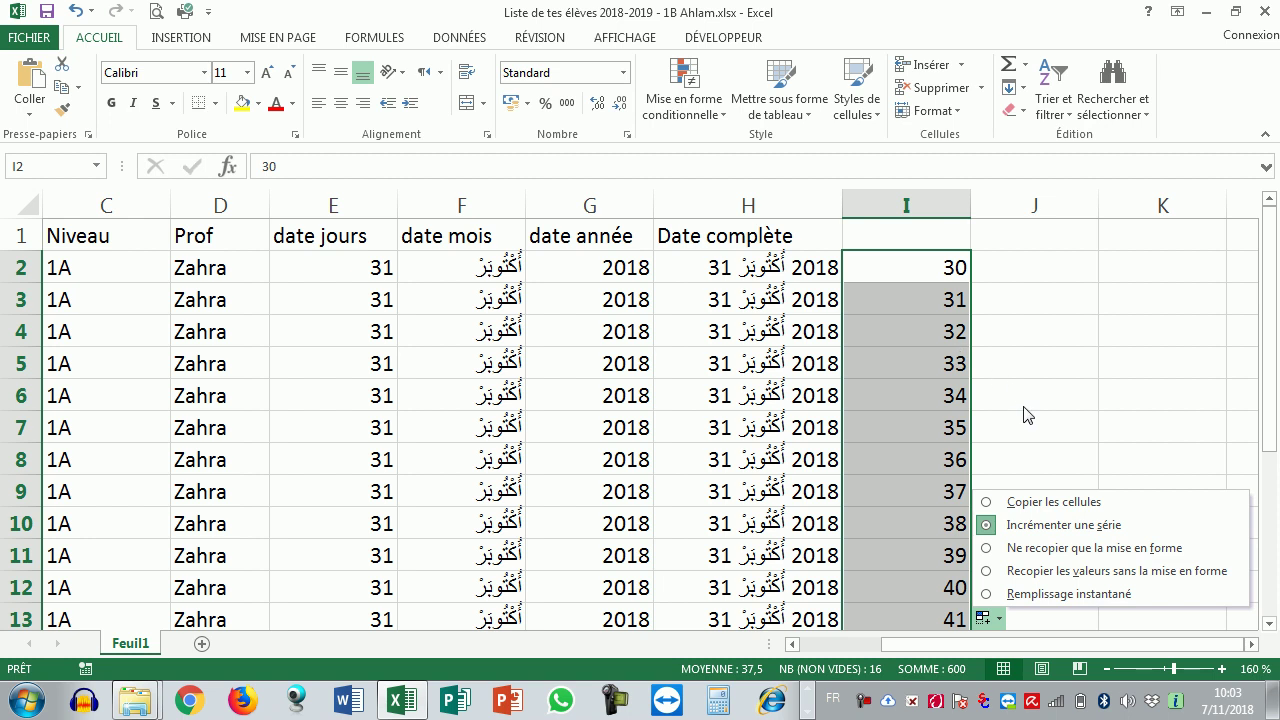
left_click(1040, 502)
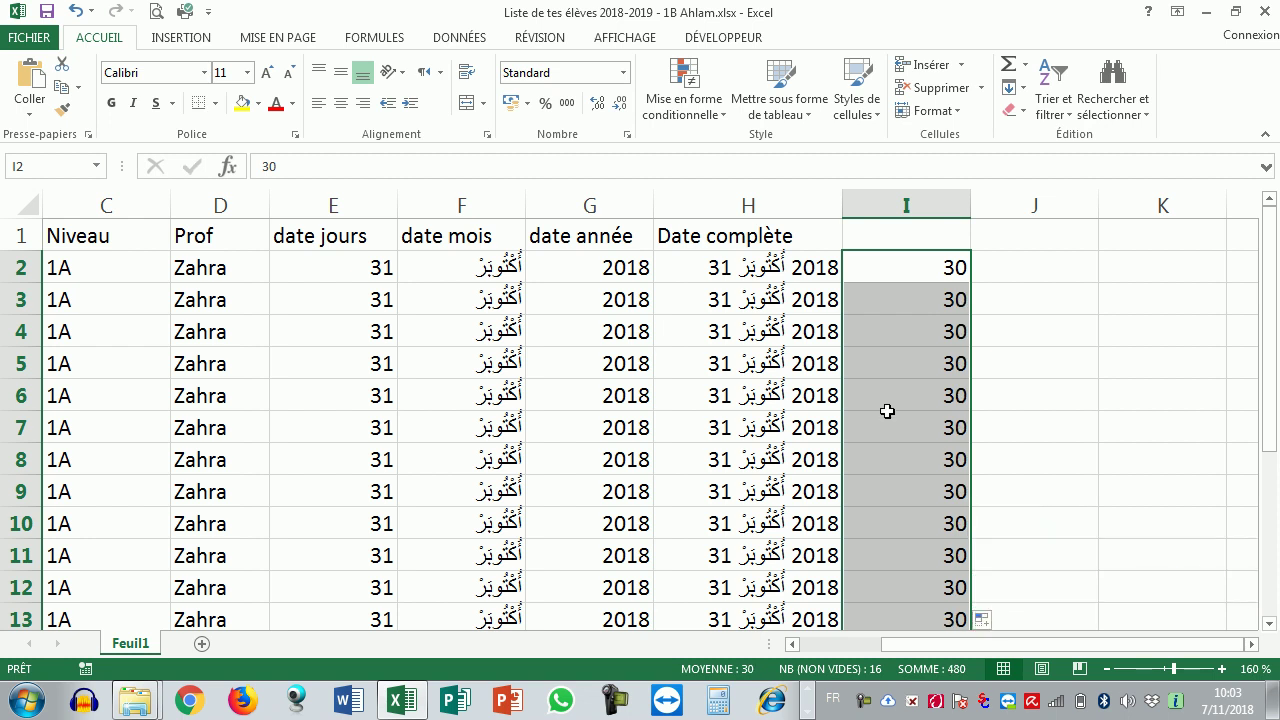
key("Delete")
left_click(1015, 357)
- Change the day in E2 to 25 and fill it down the date jours column for all student rows
left_click_drag(730, 268, 736, 556)
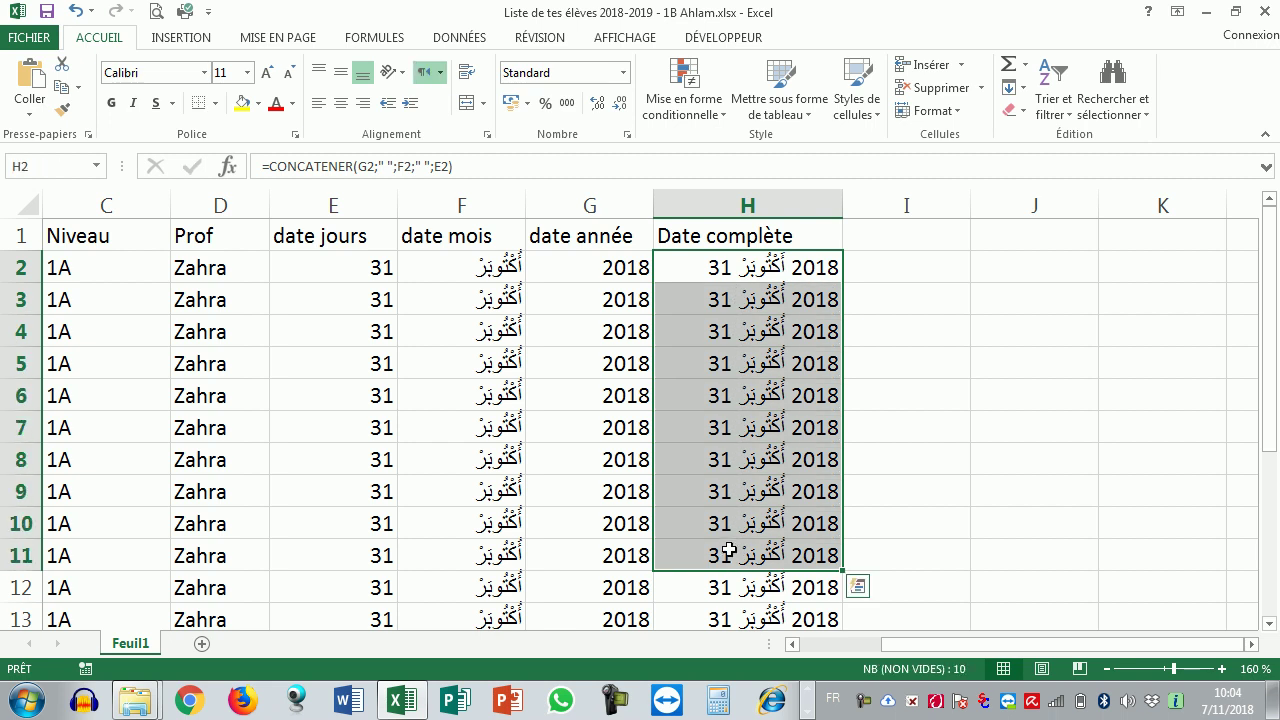
left_click(396, 282)
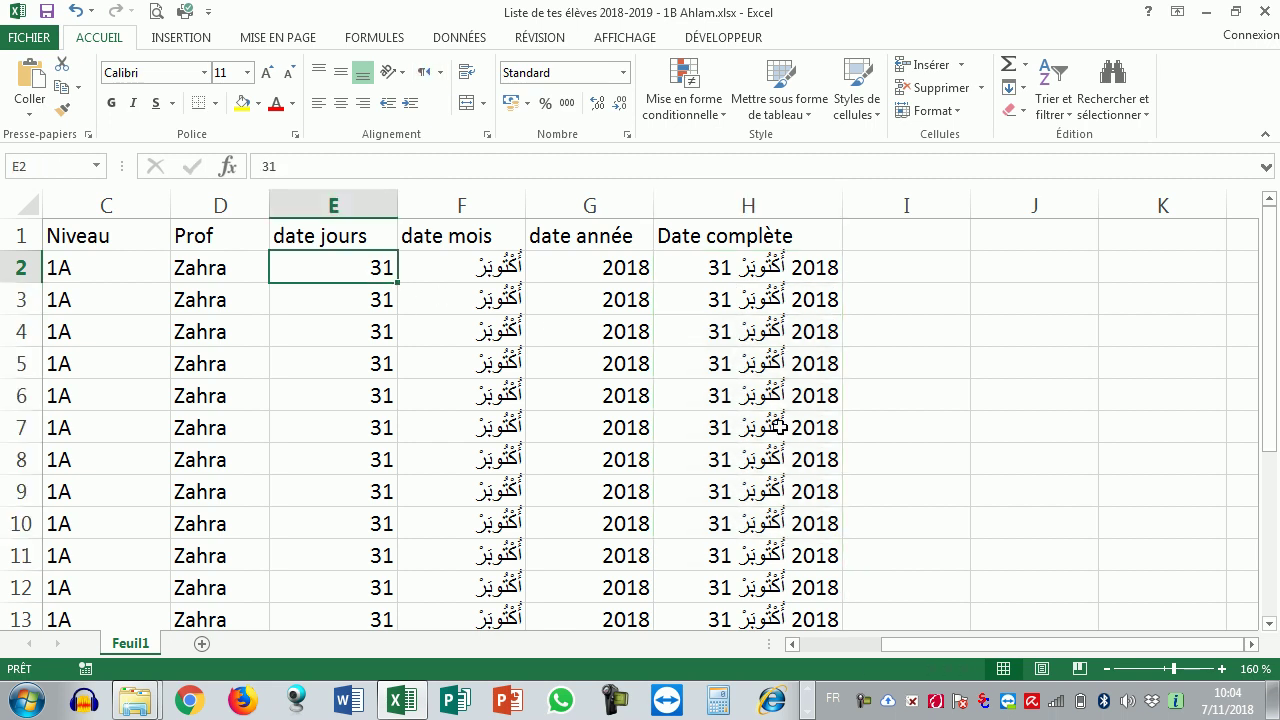
type("25")
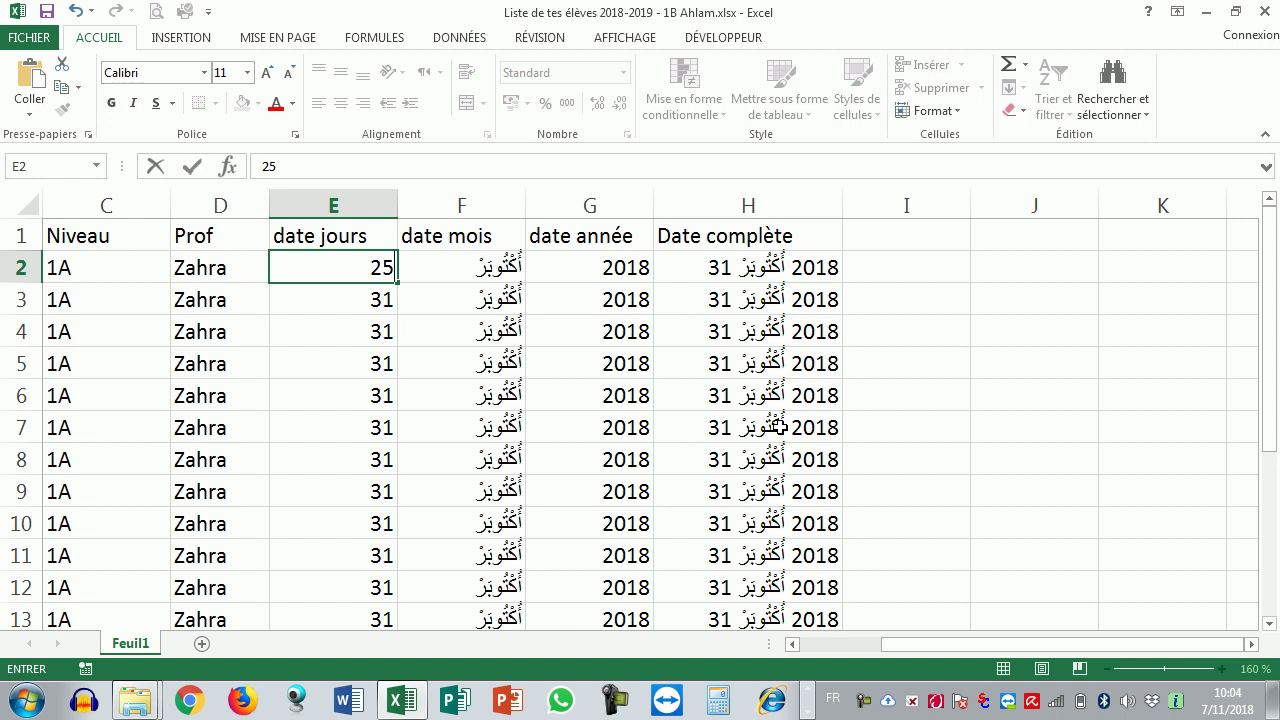
key("Return")
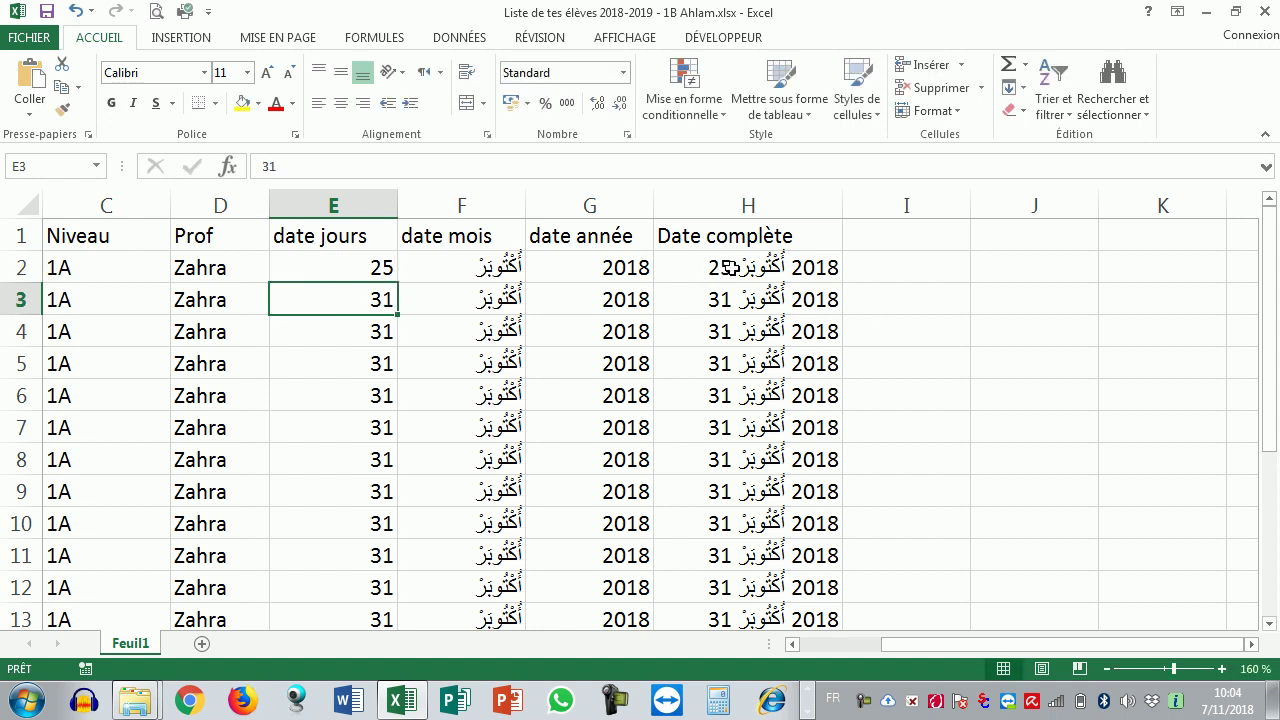
left_click(731, 268)
left_click(390, 270)
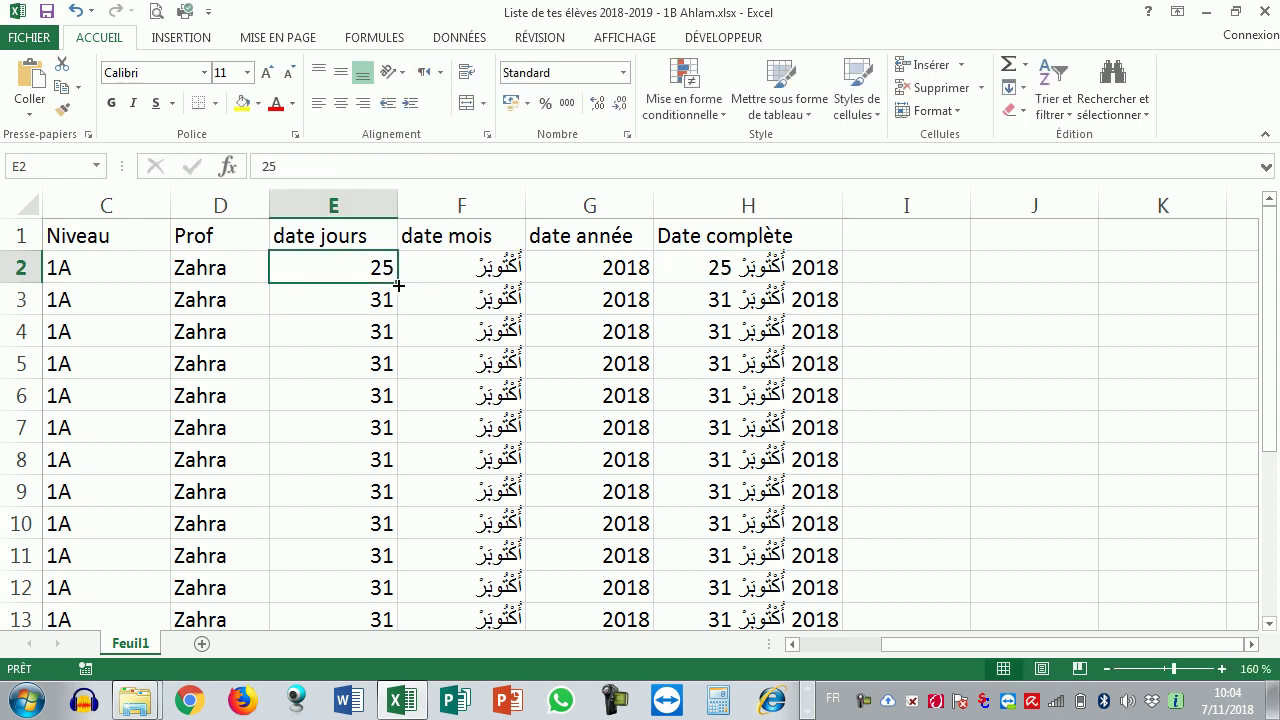
double_click(398, 285)
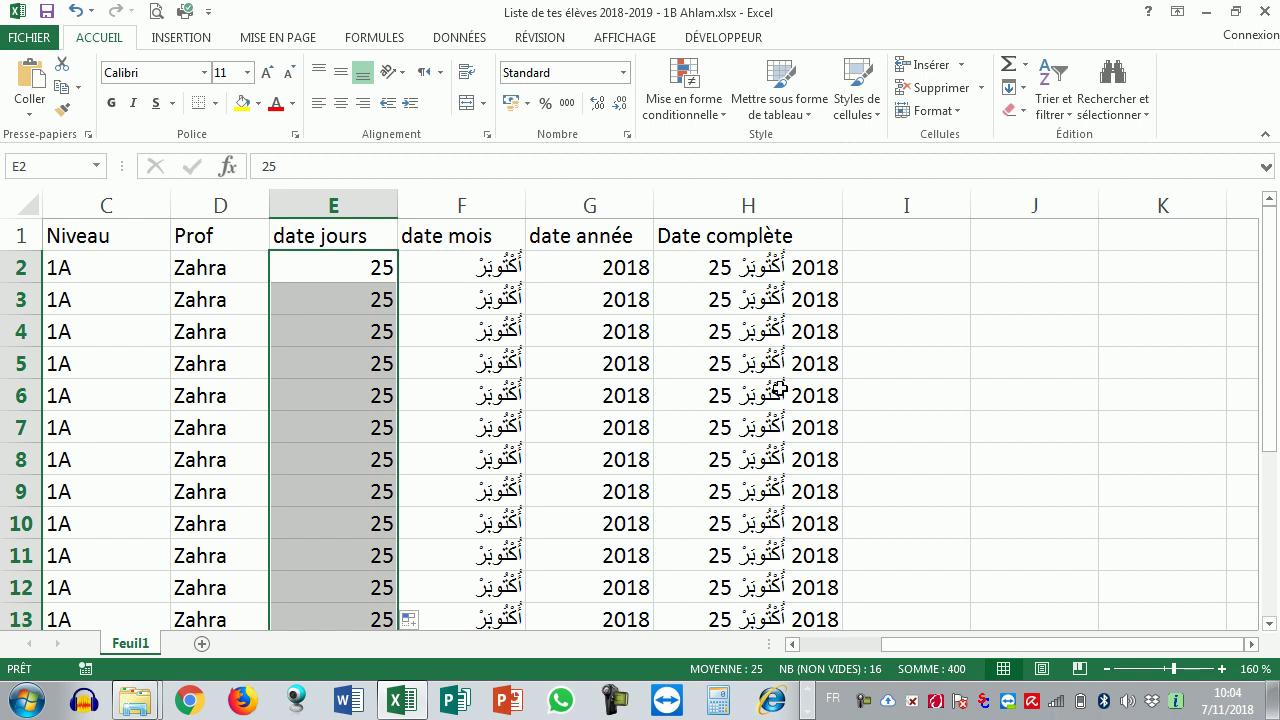
- Examine the concatenated dates down the Date complète column and the formula in H2
left_click_drag(757, 268, 761, 620)
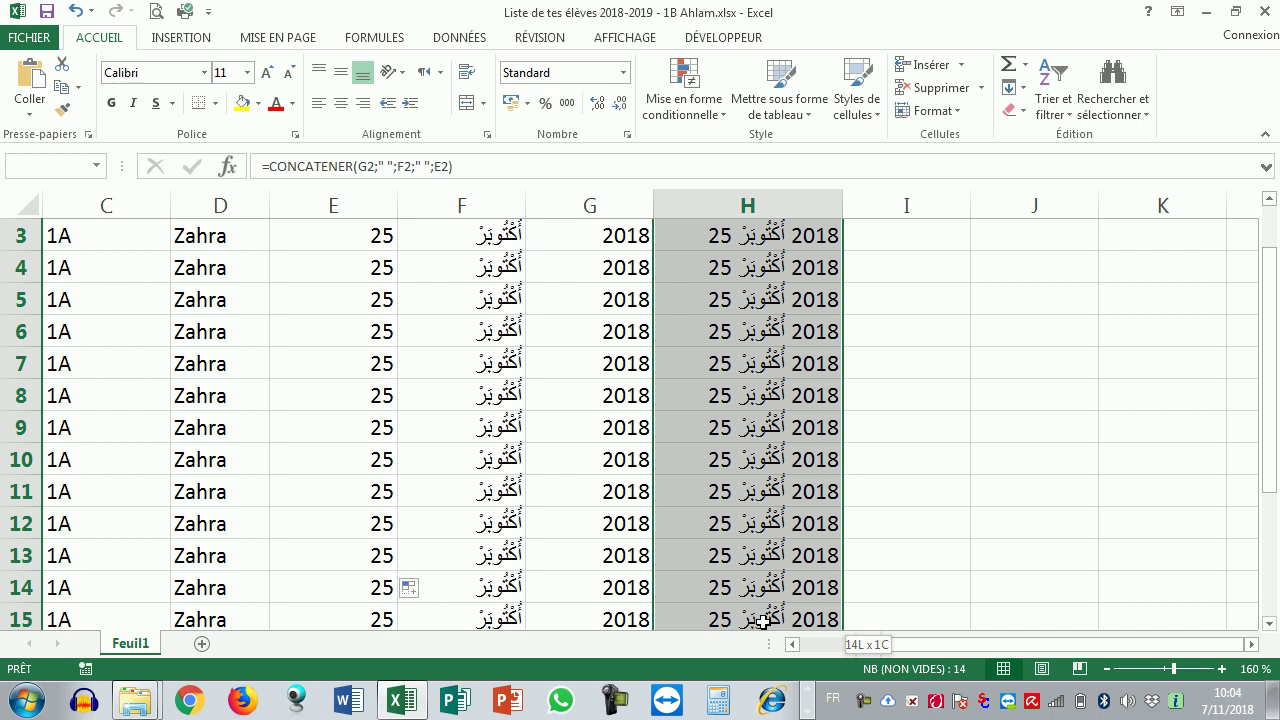
left_click_drag(761, 620, 801, 183)
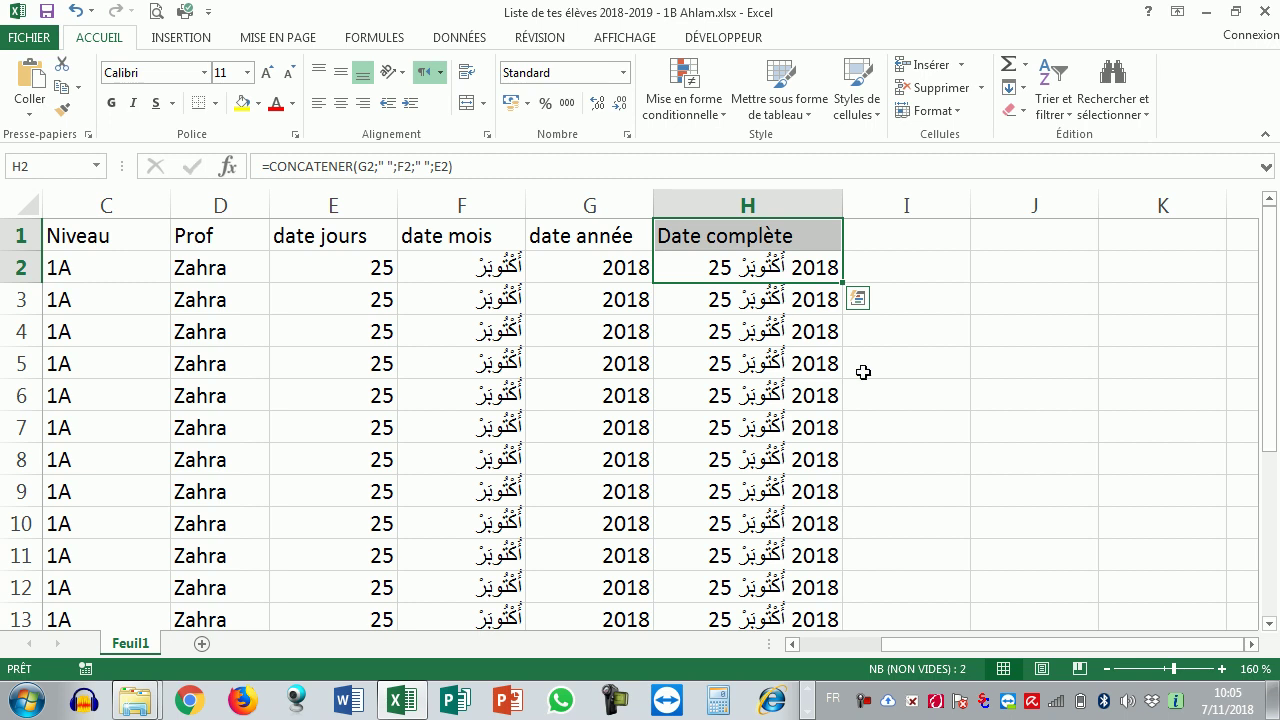
left_click(944, 390)
left_click_drag(801, 279, 760, 491)
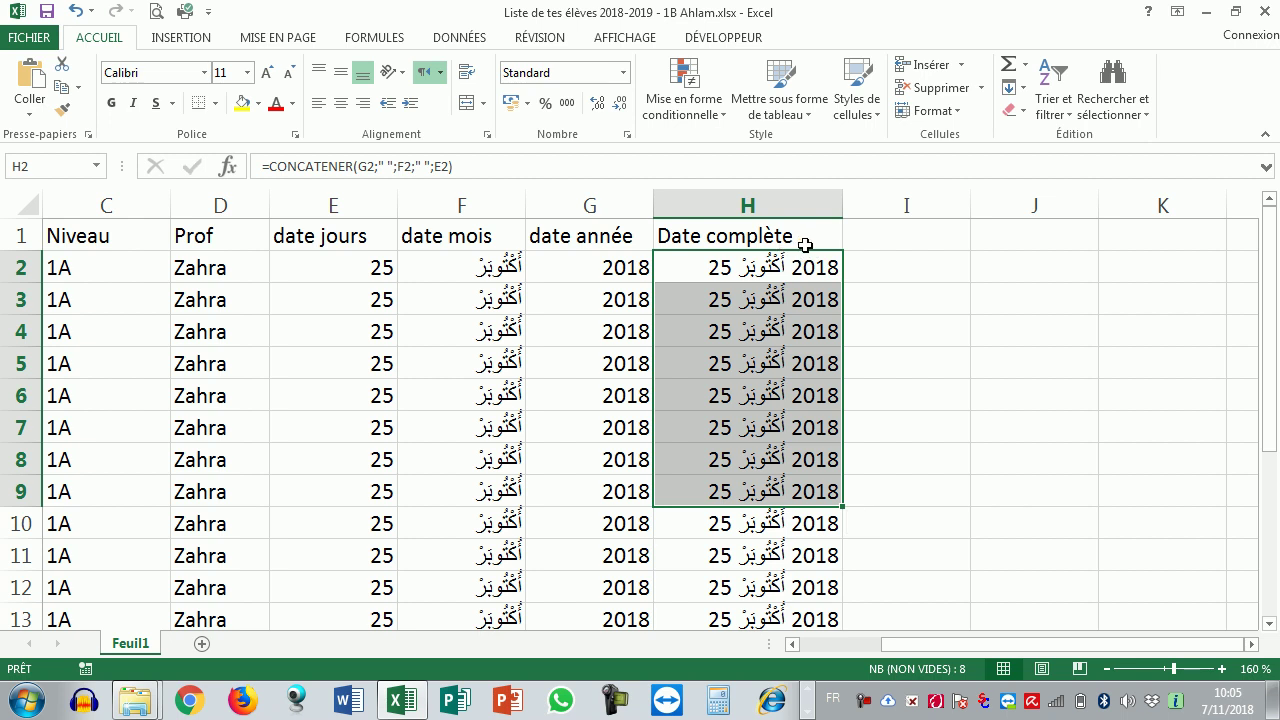
left_click(858, 272)
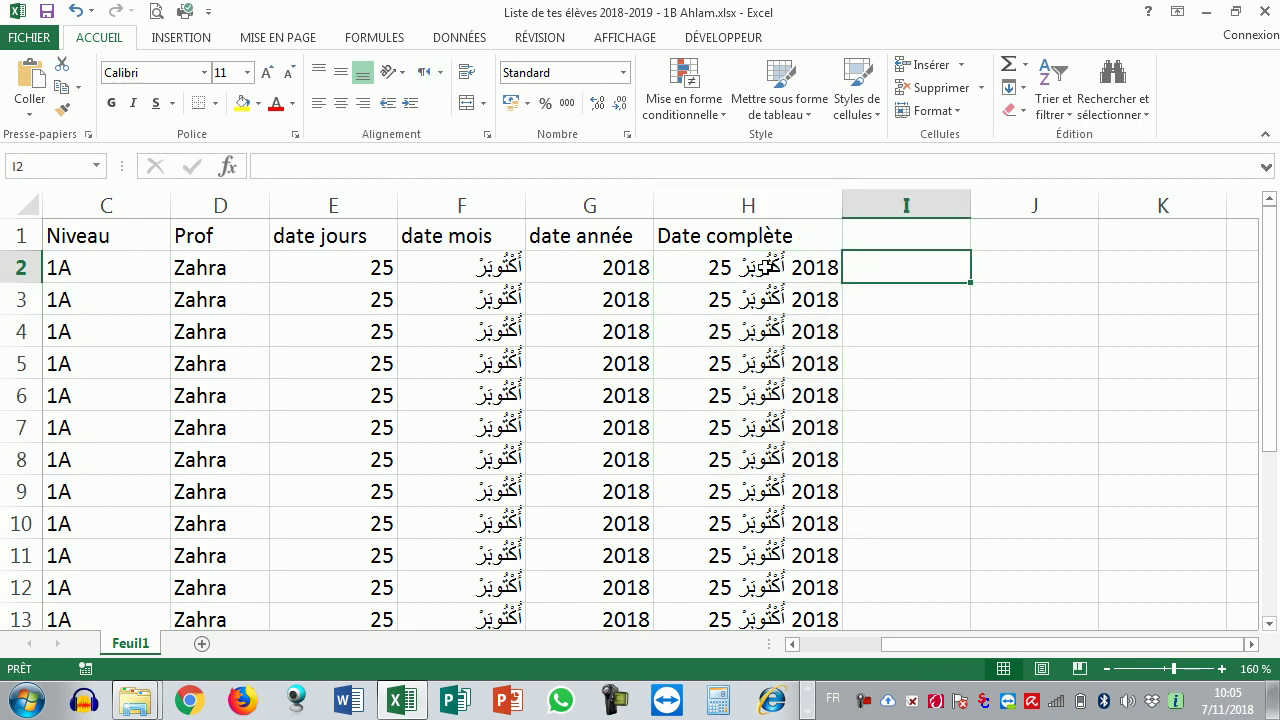
left_click(772, 268)
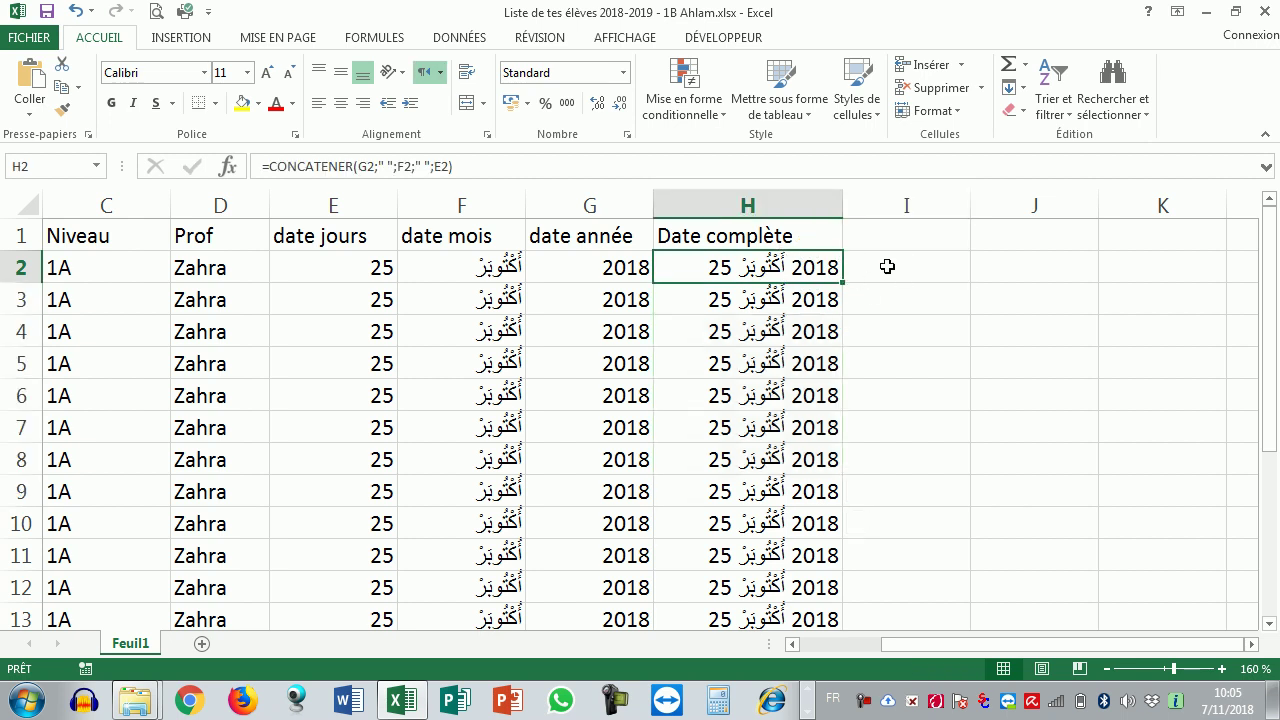
left_click(958, 258)
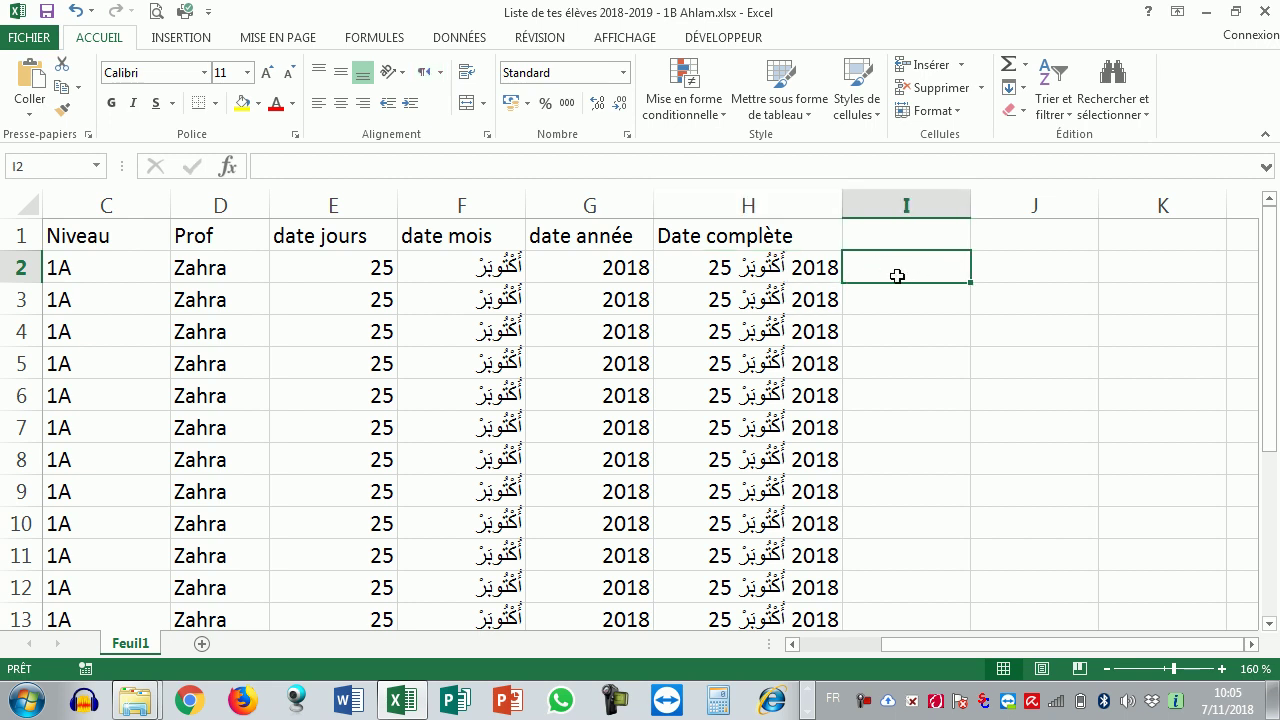
- Rename the header in H1 as "Date complète EU"
double_click(808, 244)
type("EU")
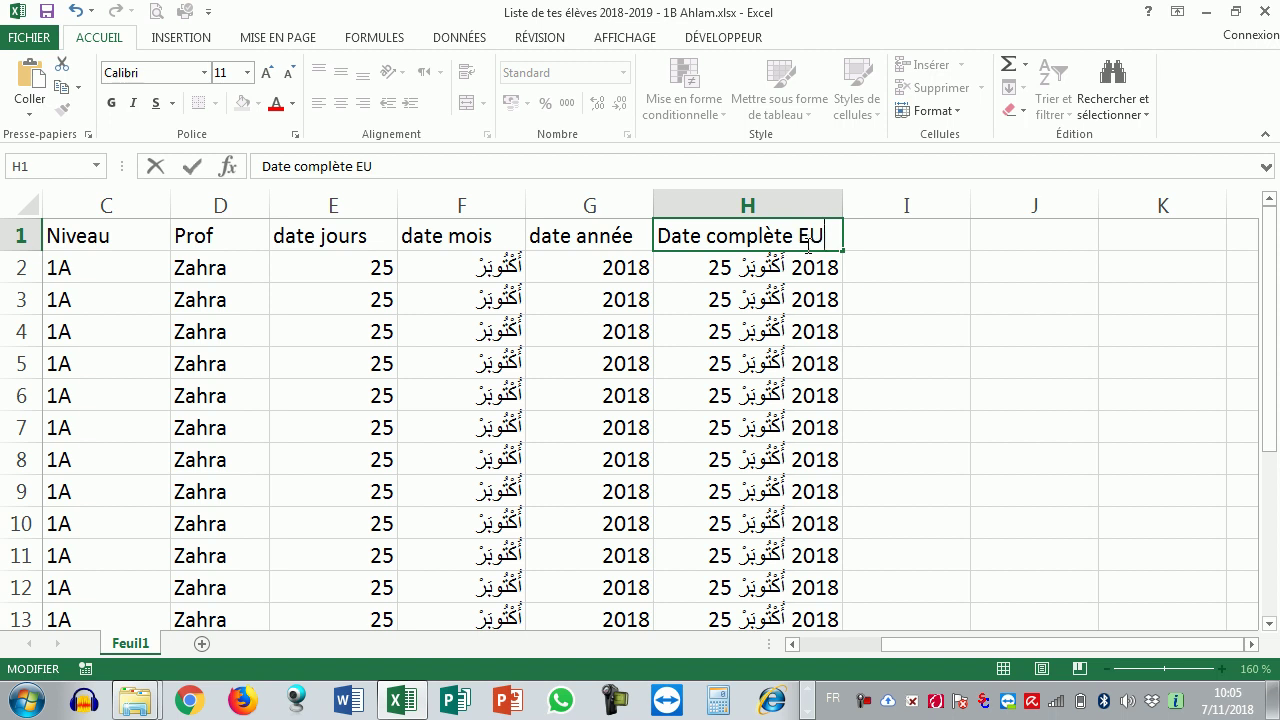
left_click(912, 264)
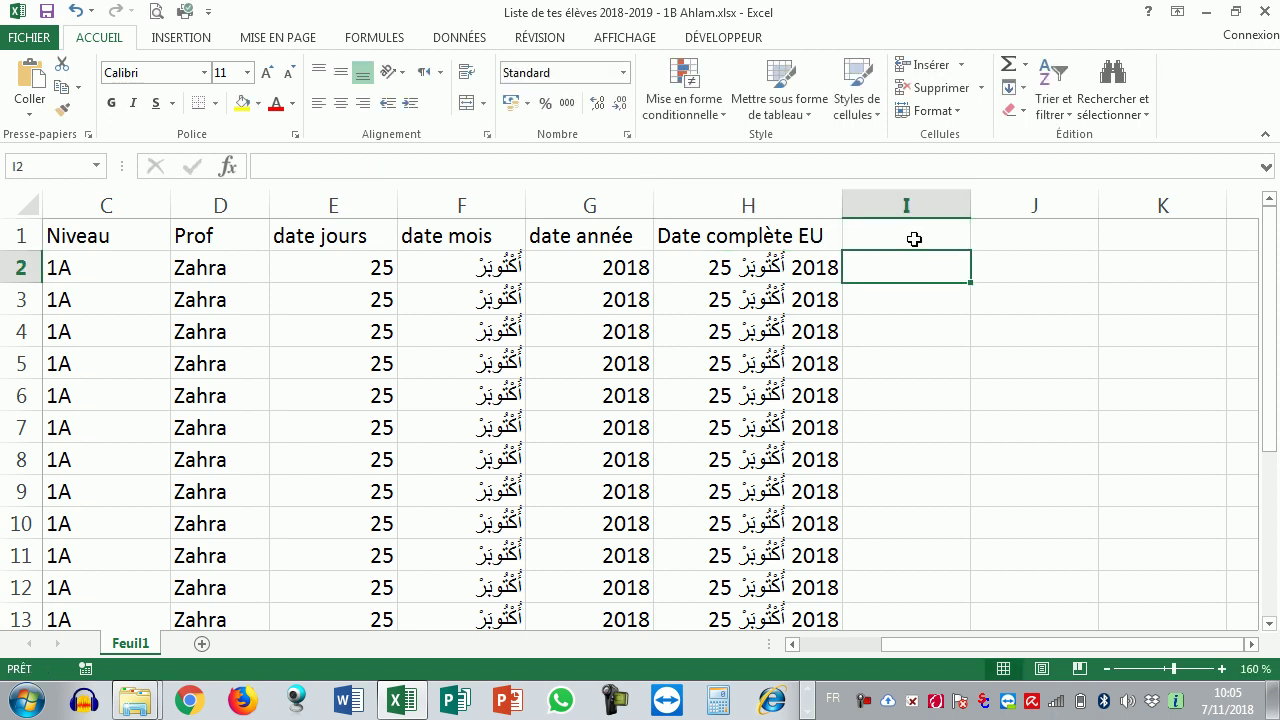
- Add the header "Date complète AR" in I1 and widen column I to fit it
left_click(915, 236)
type("Date complète AR")
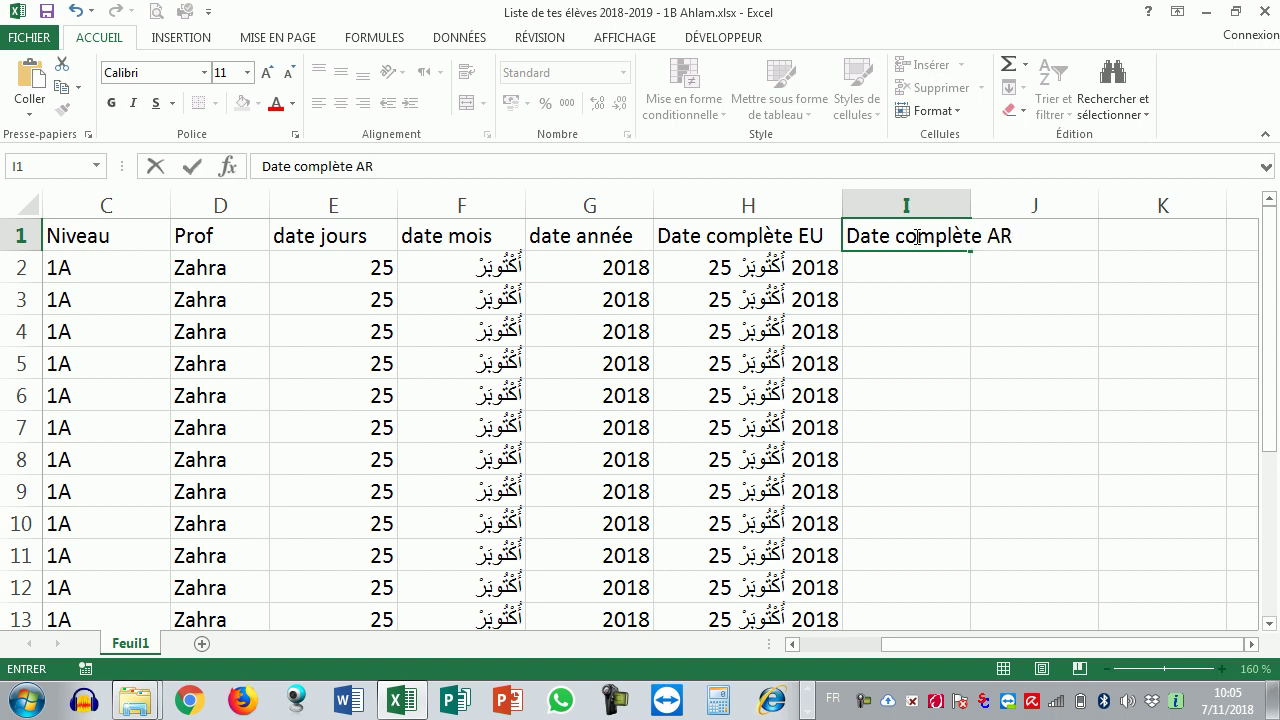
left_click(974, 204)
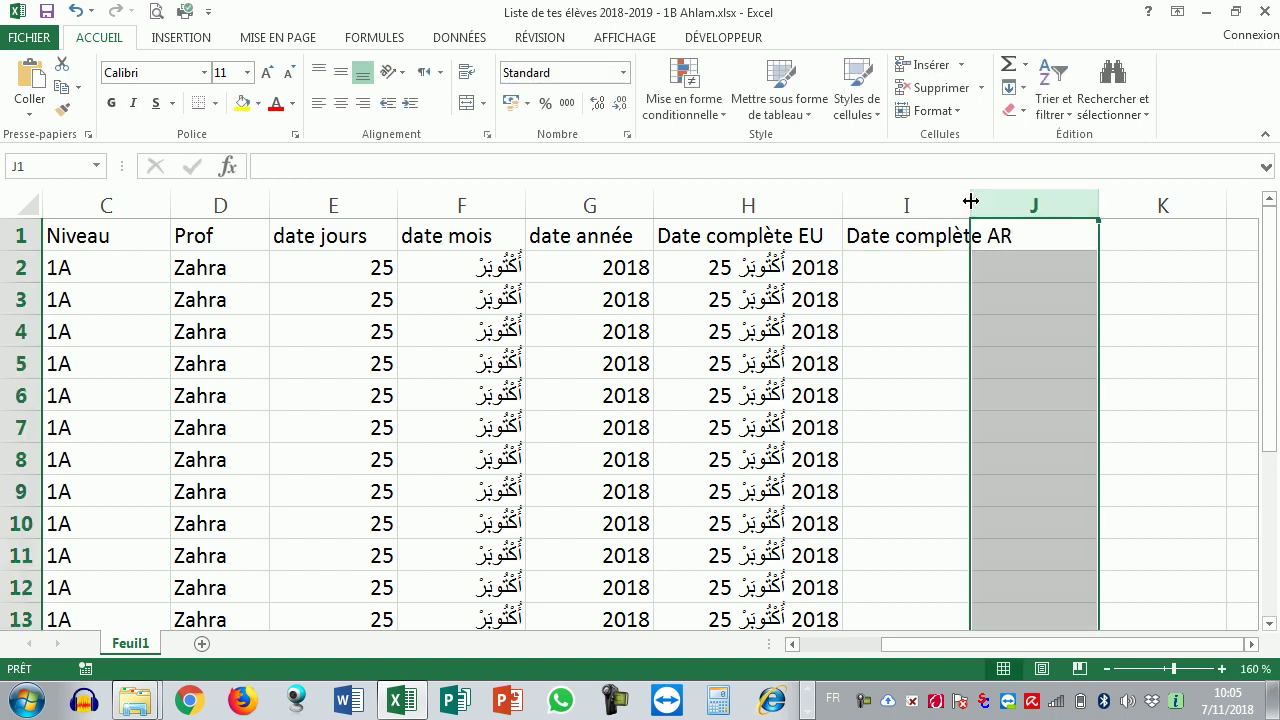
left_click_drag(971, 200, 1032, 200)
- Enter the formula =CONCATENER(E2;" ";F2;" ";G2) in I2, joining day, month and year with spaces
left_click(978, 266)
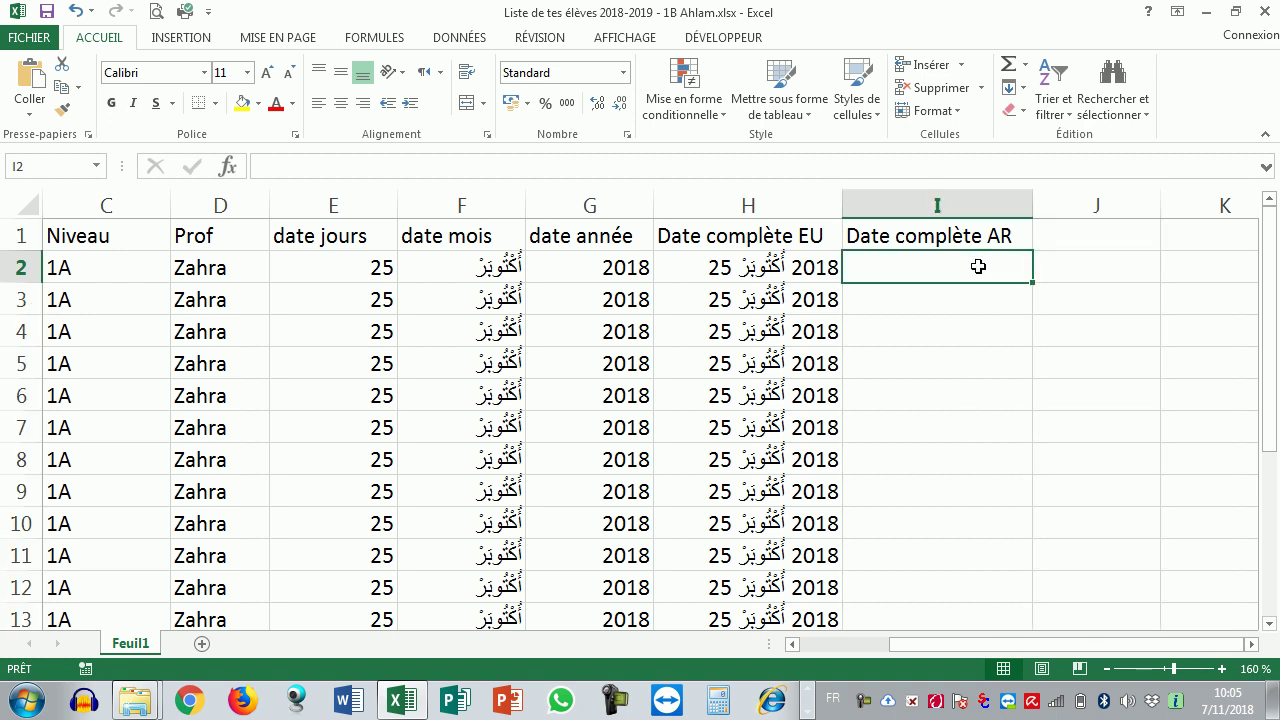
type("=")
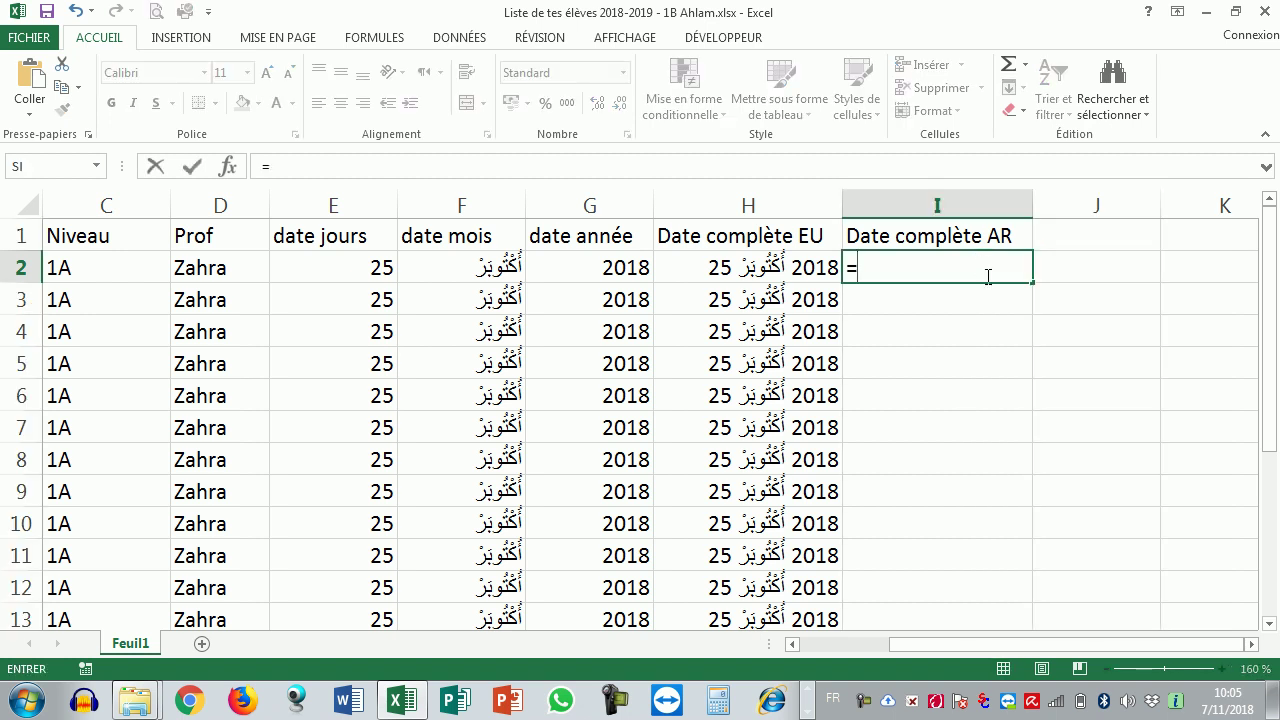
type("con")
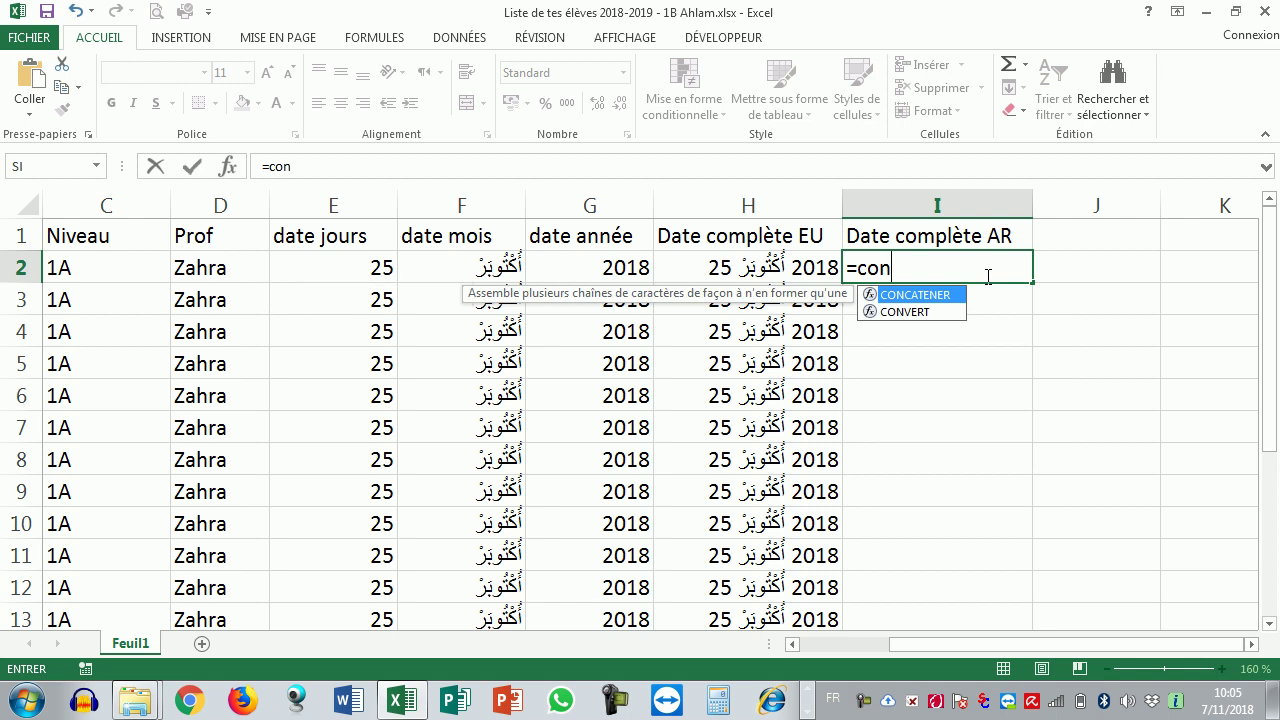
double_click(934, 295)
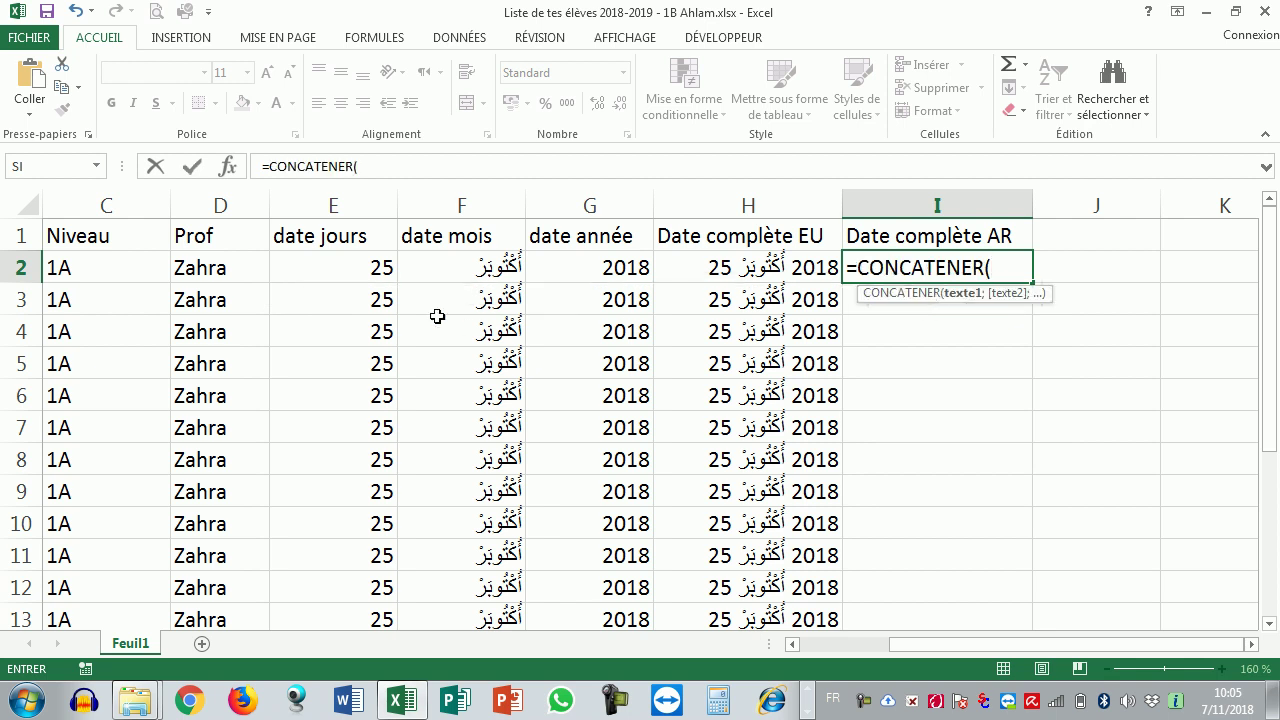
left_click(381, 272)
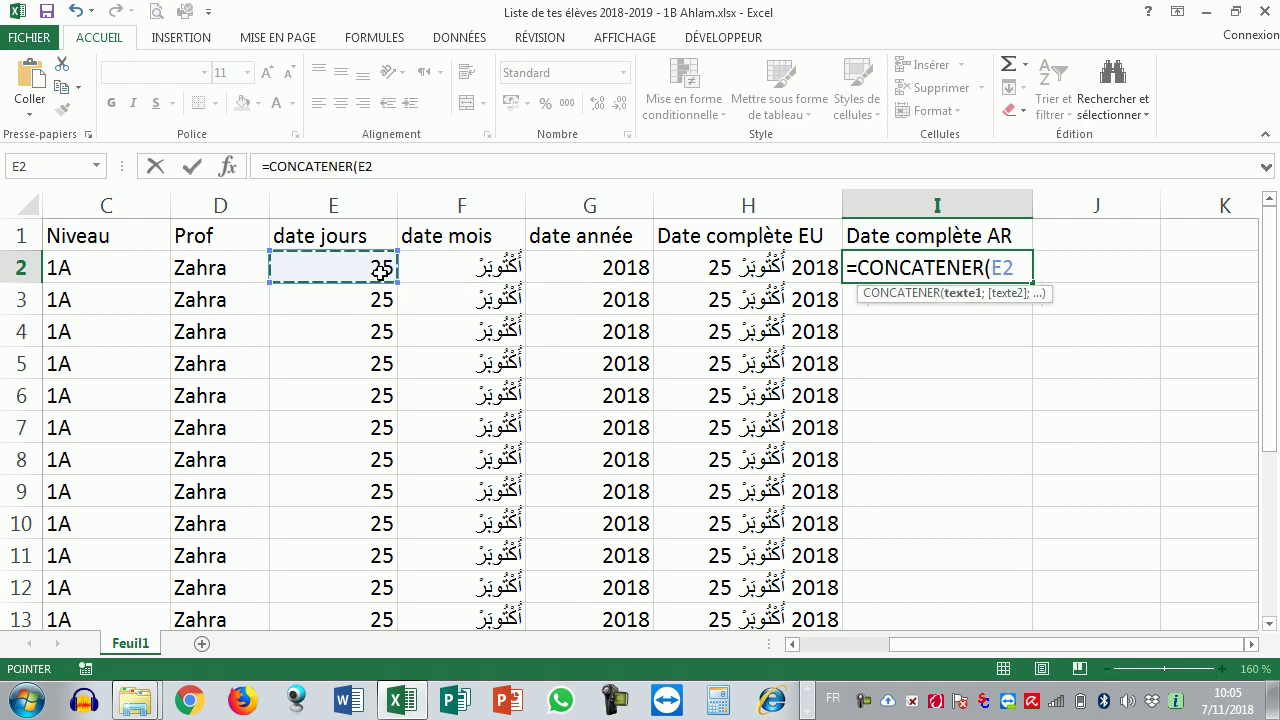
type(";")
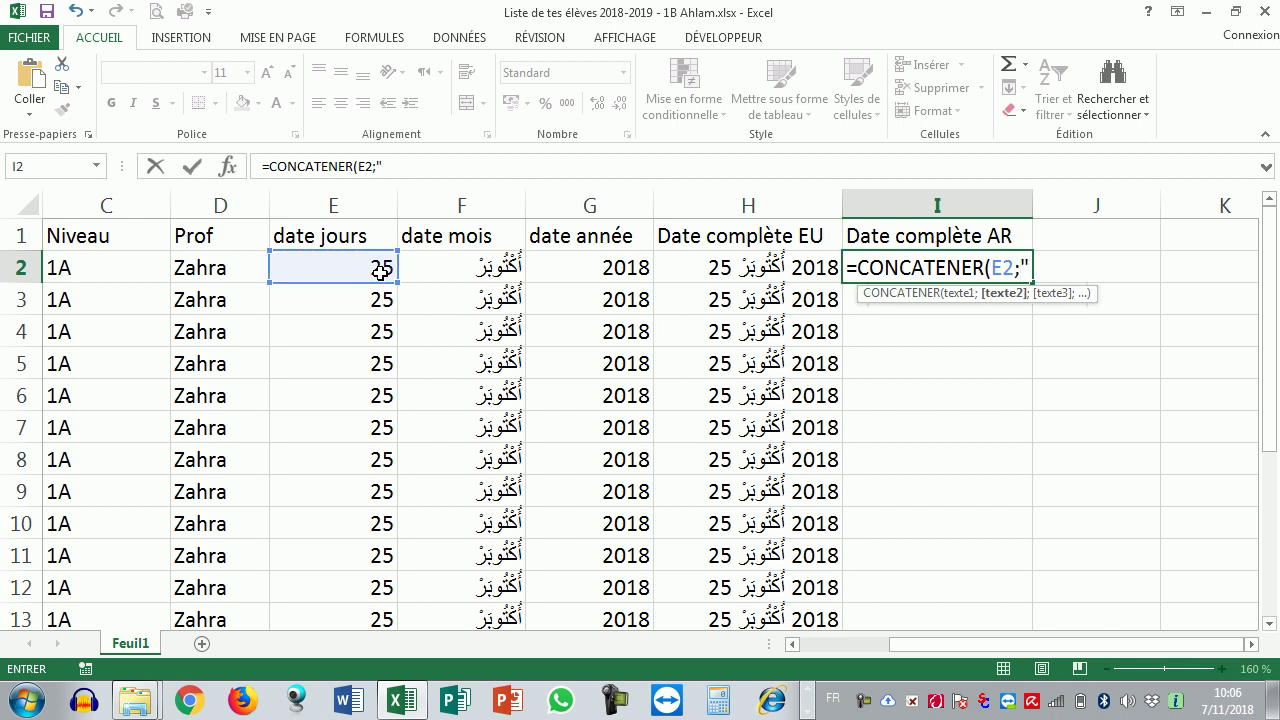
type("\" \";")
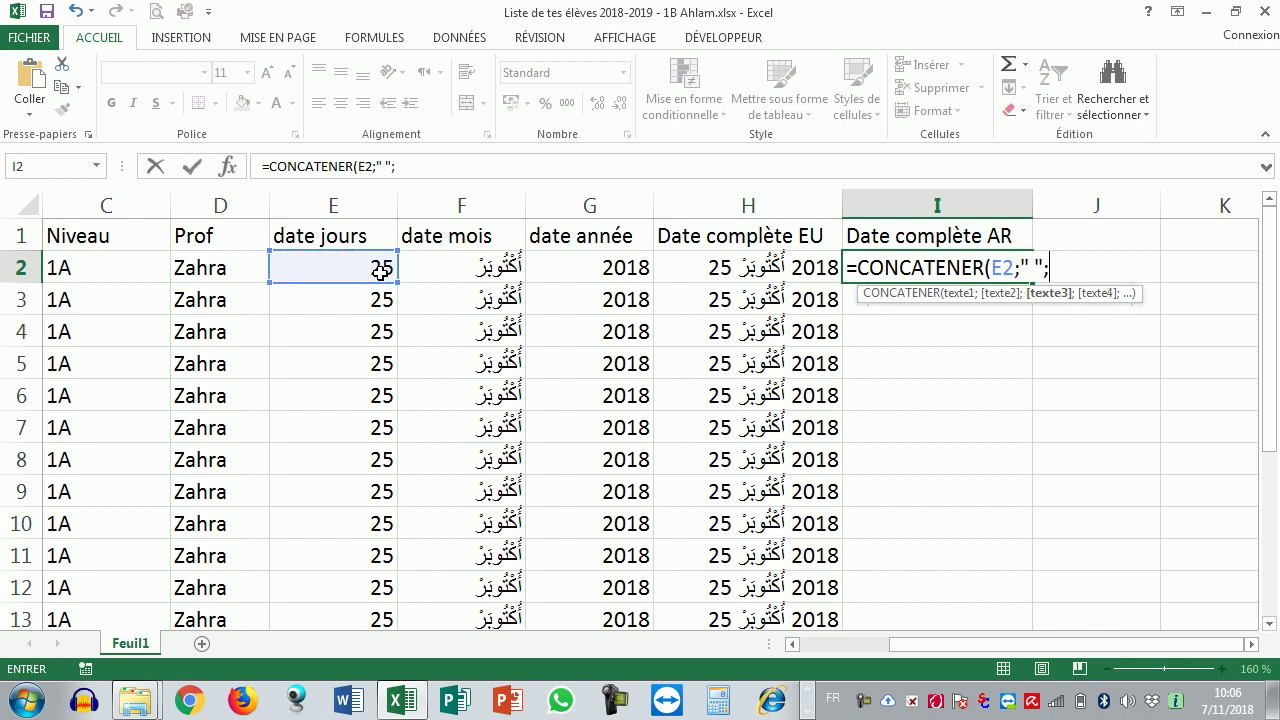
left_click(438, 267)
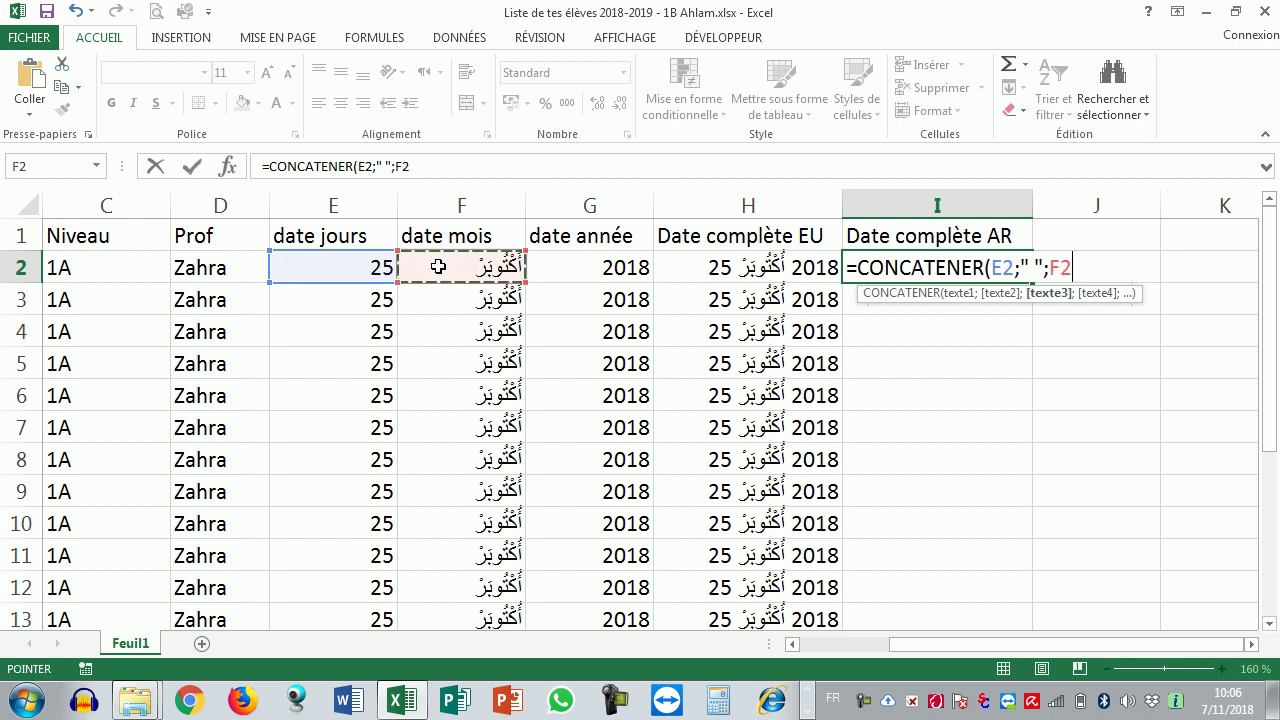
type(";")
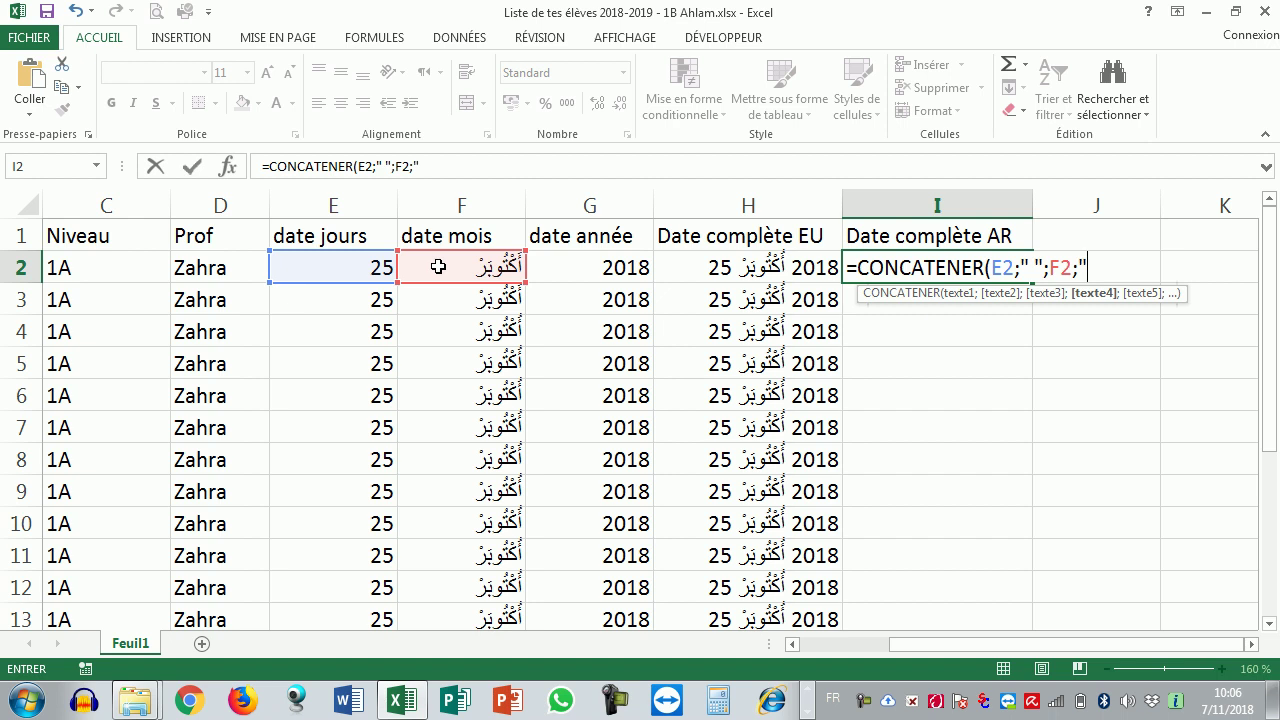
type("\" \";")
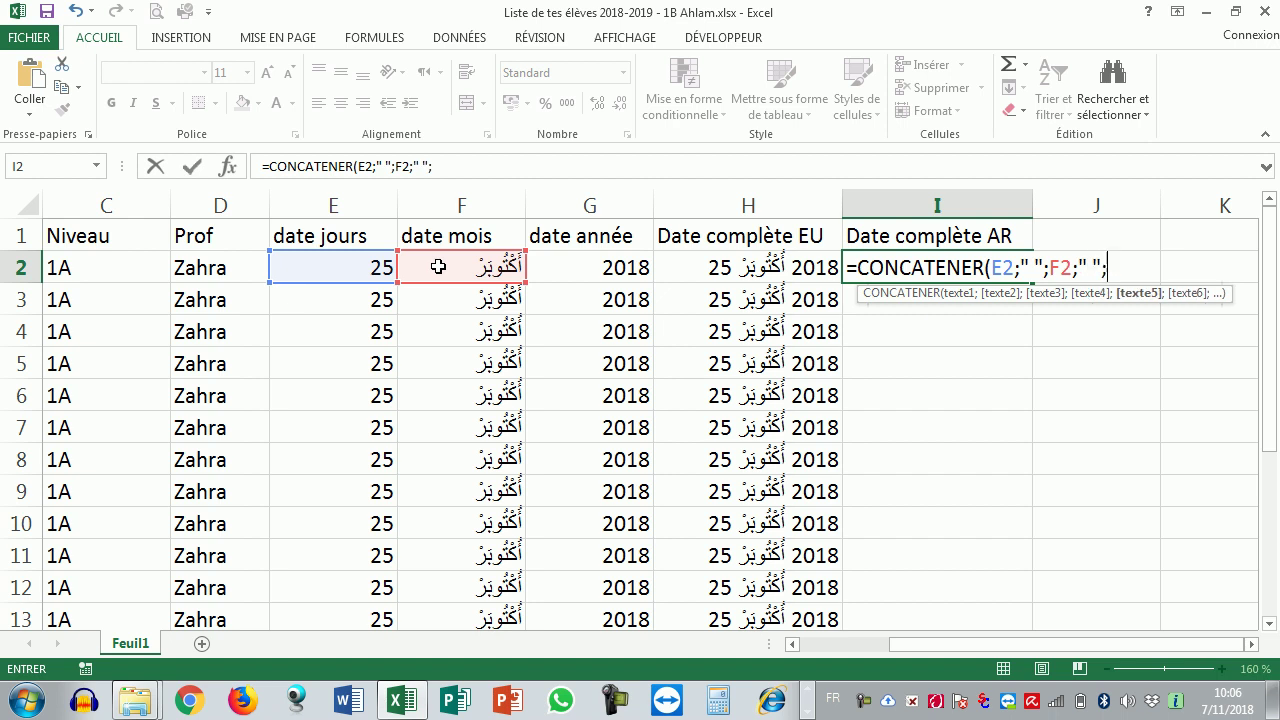
left_click(617, 268)
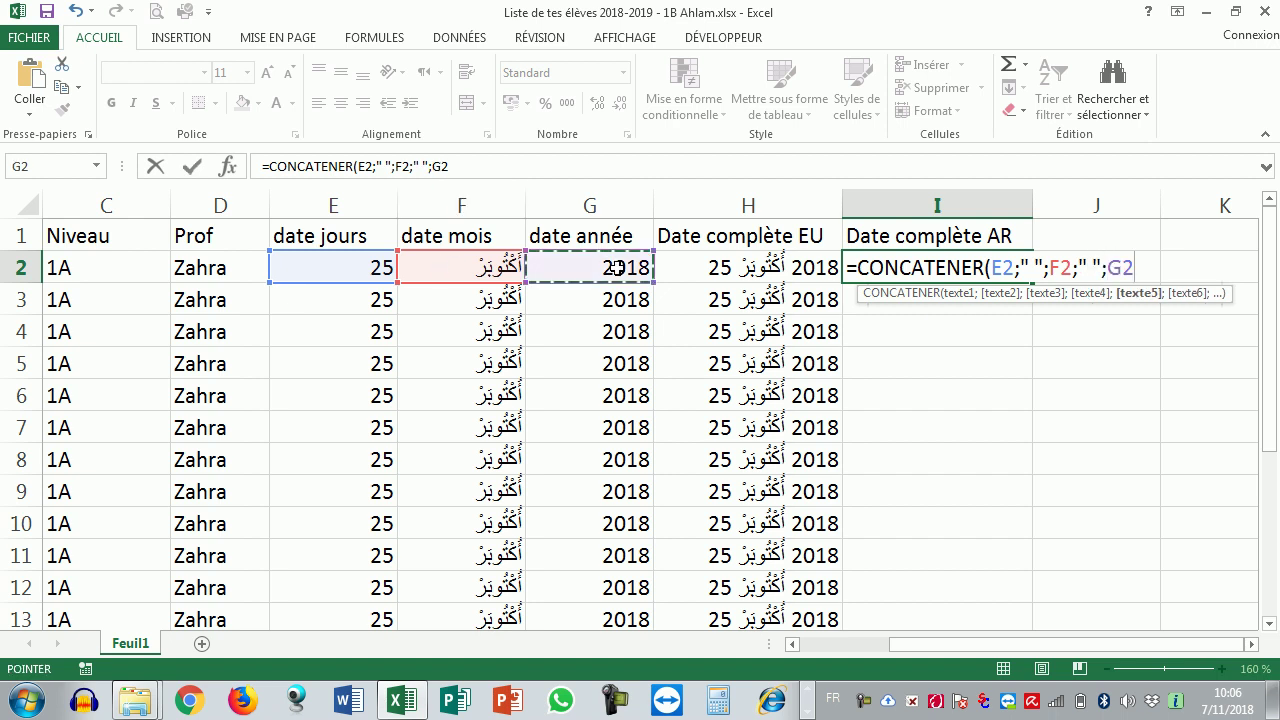
type(")")
key("Return")
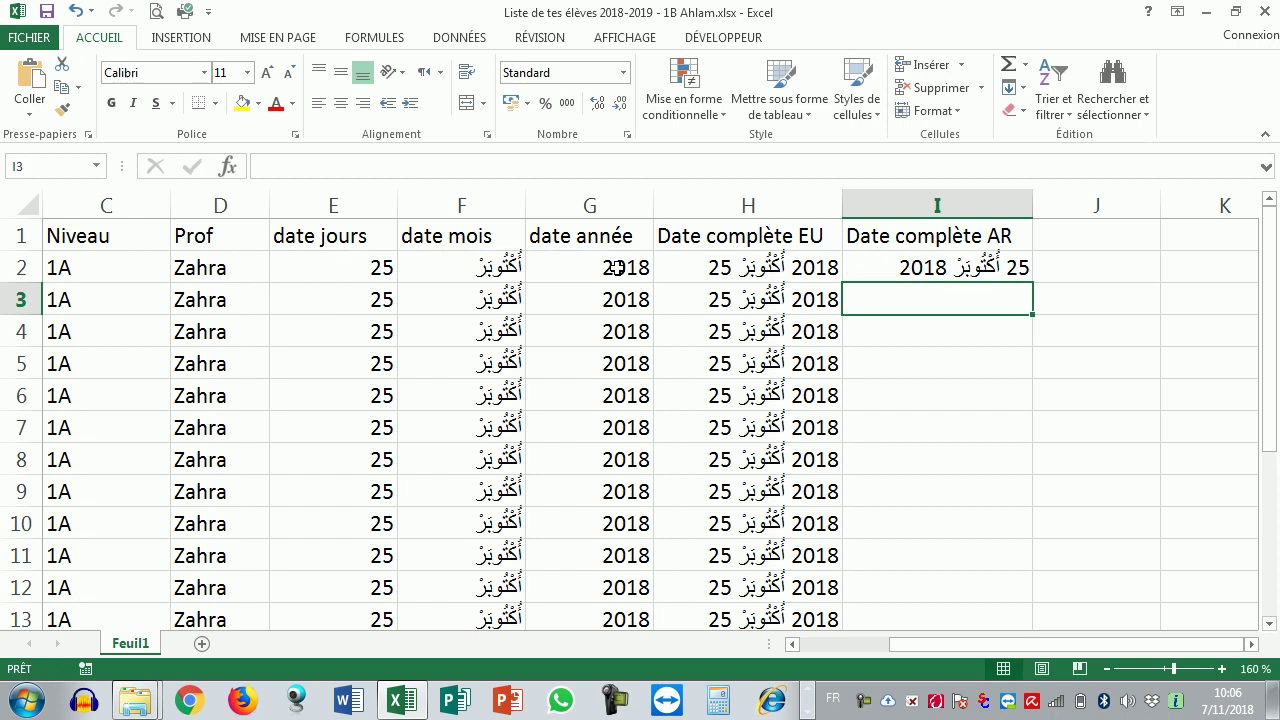
- Fill the I2 concatenation formula down the Date complète AR column for all student rows
left_click(975, 265)
double_click(1037, 285)
scroll(1111, 434, "down", 2)
scroll(1109, 435, "up", 2)
left_click(1198, 424)
left_click(958, 264)
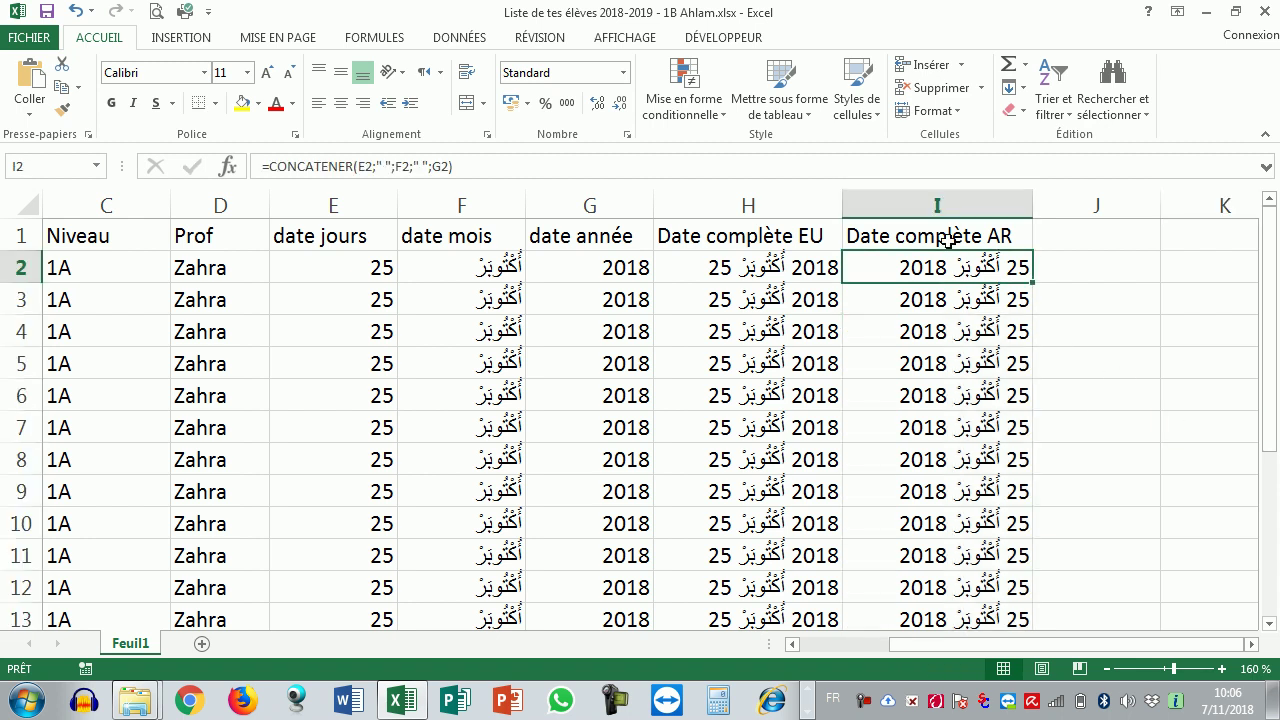
left_click(946, 238)
left_click(716, 237)
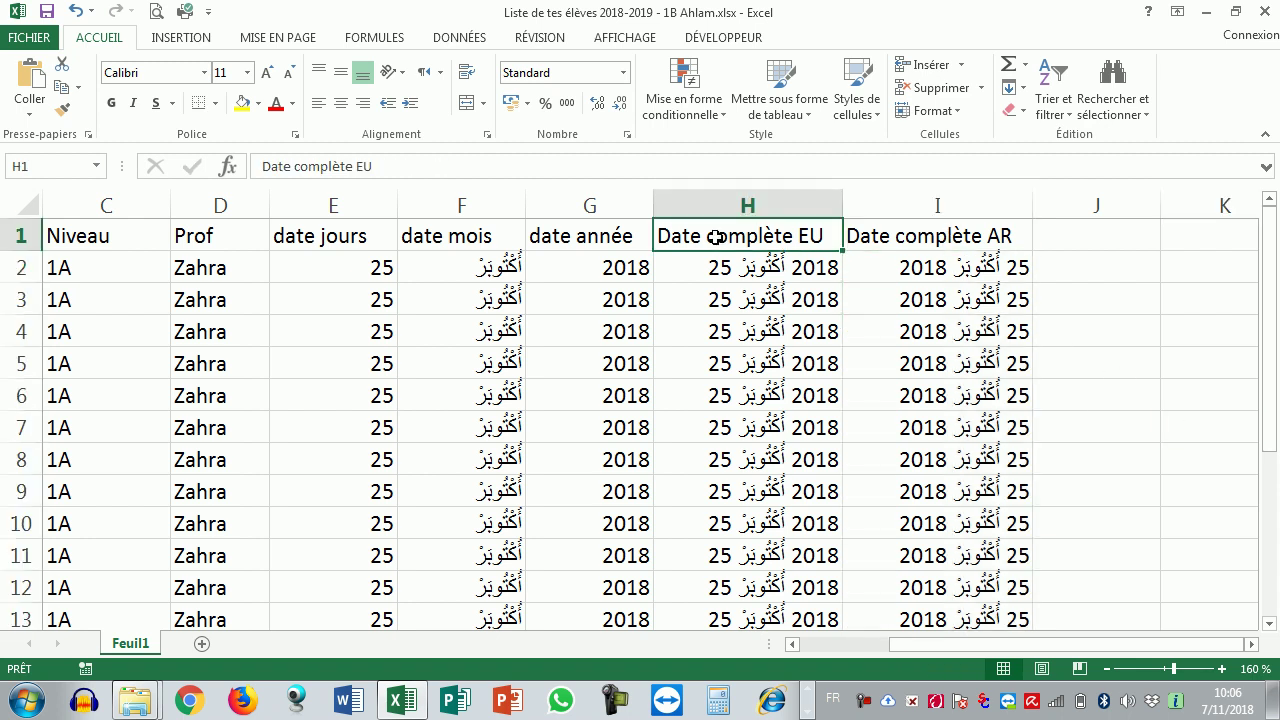